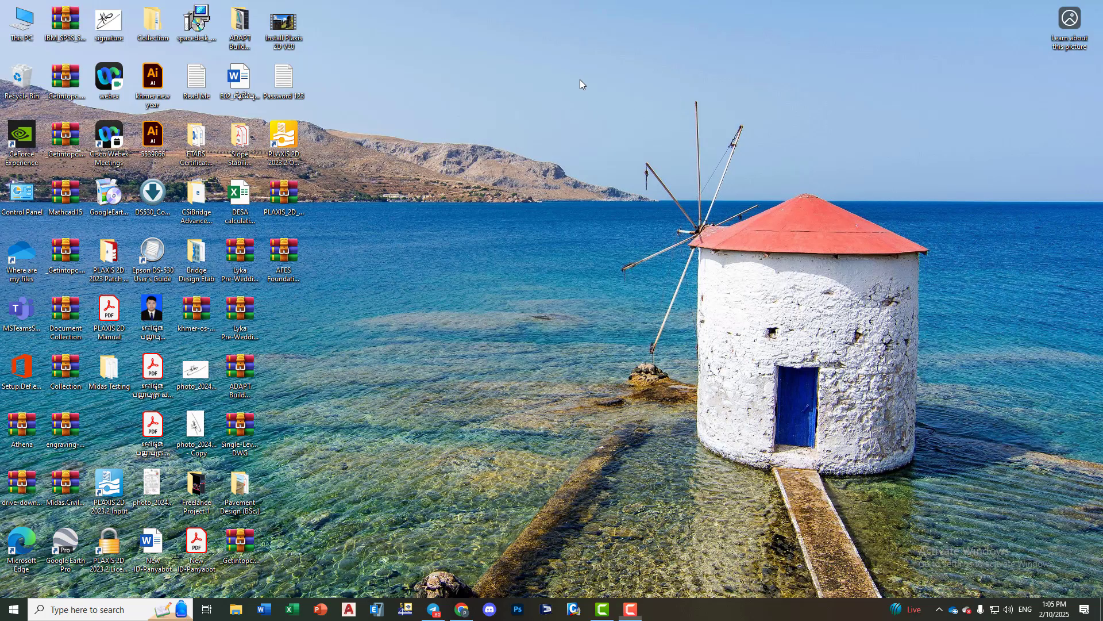
# - Open the Virus & threat protection settings of Windows Security through Update & Security in Windows Settings
pyautogui.click(101, 605)
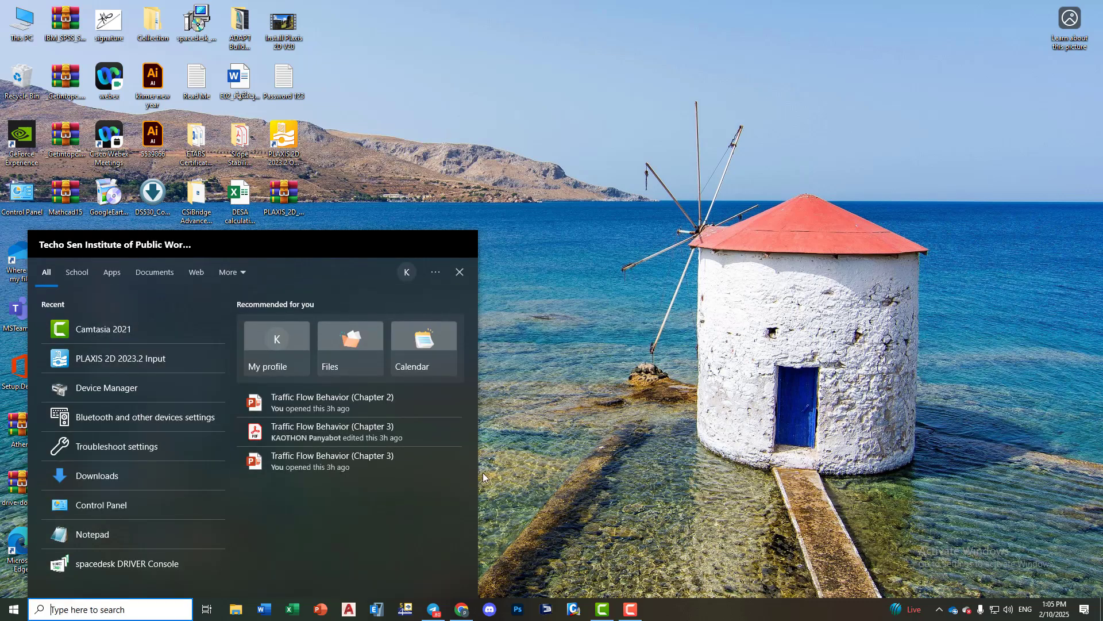
pyautogui.click(657, 454)
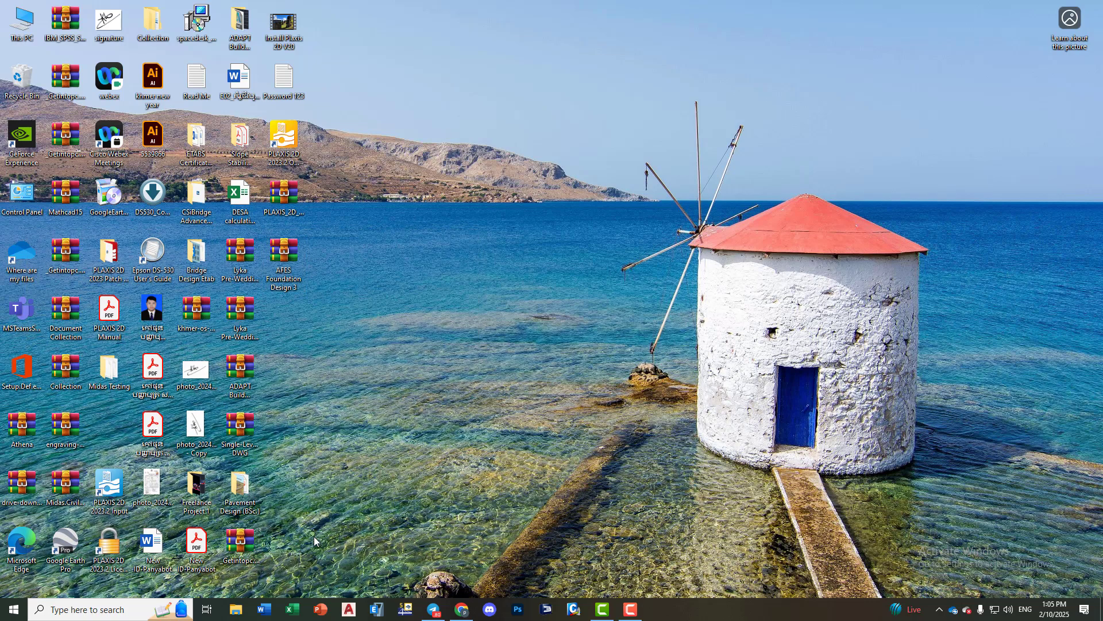
pyautogui.click(13, 609)
pyautogui.click(17, 557)
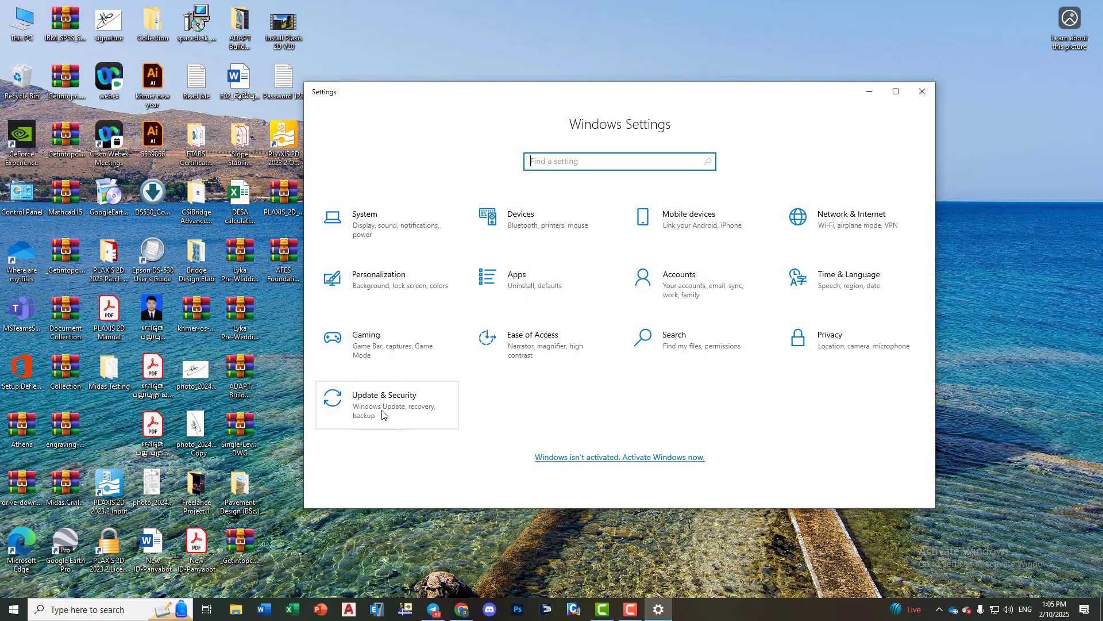
pyautogui.click(382, 414)
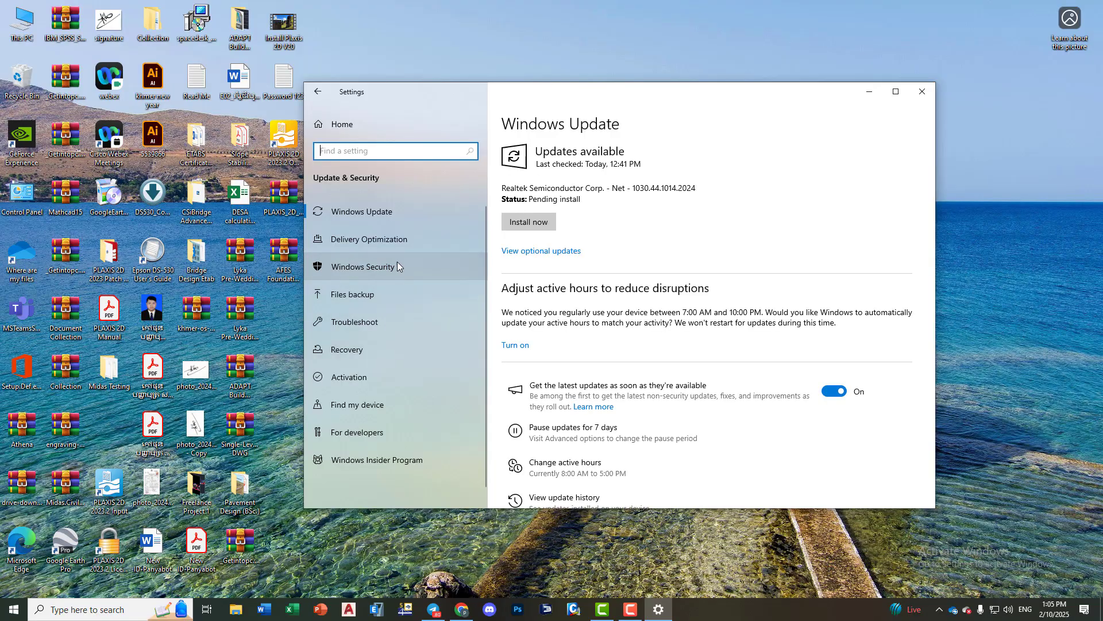
pyautogui.click(398, 263)
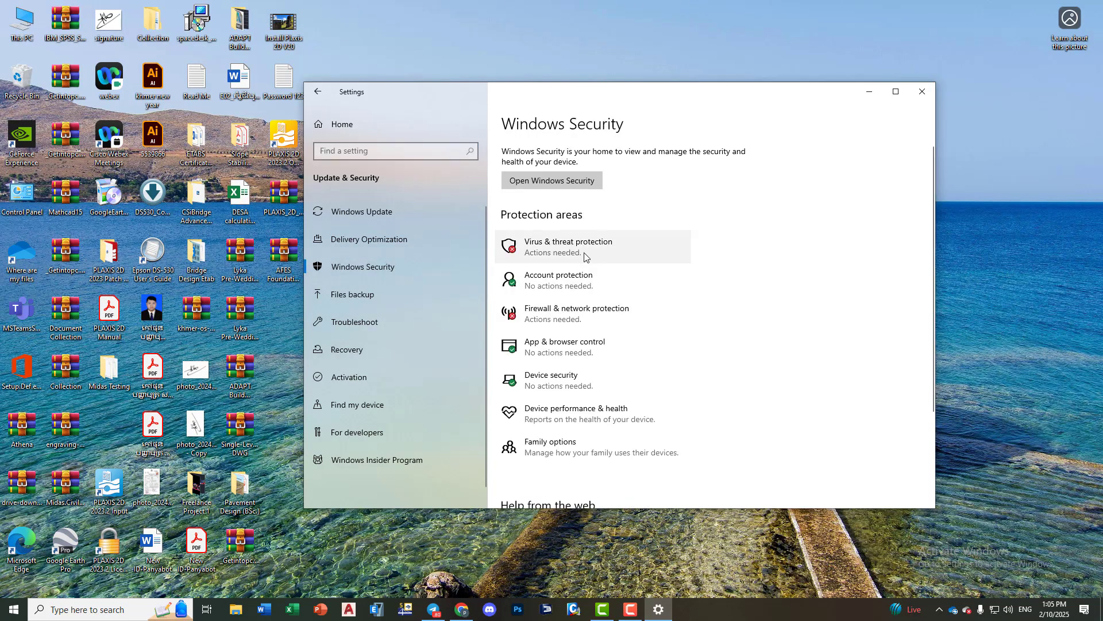
pyautogui.click(584, 256)
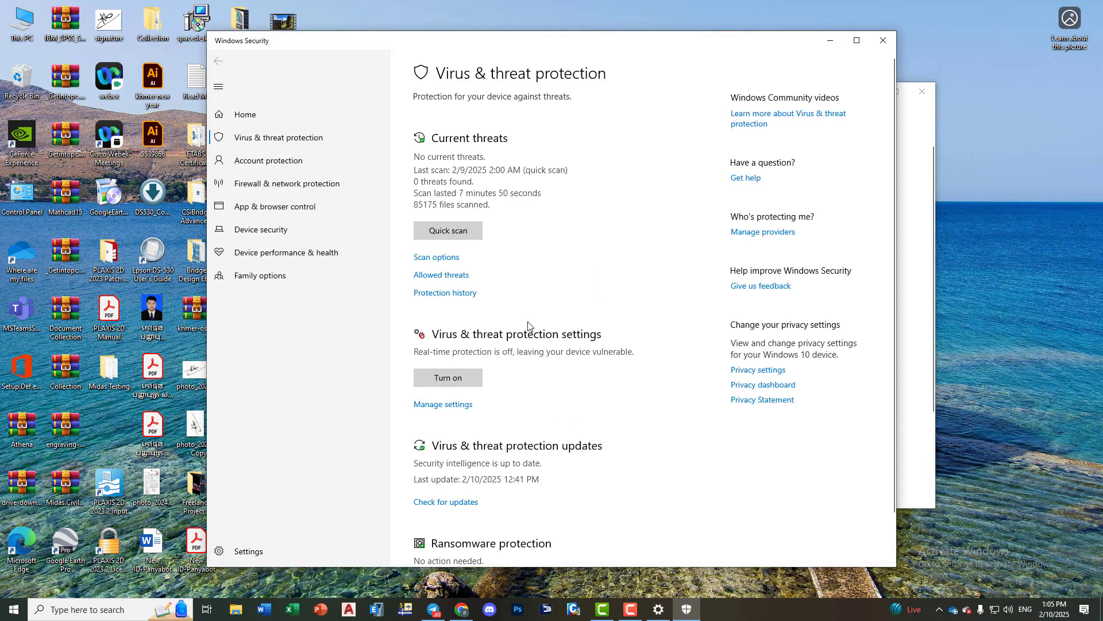
pyautogui.click(457, 406)
# - Review the real-time, cloud-delivered, sample submission and tamper protection states, plus the Controlled folder access page
pyautogui.scroll(-5, 527, 329)
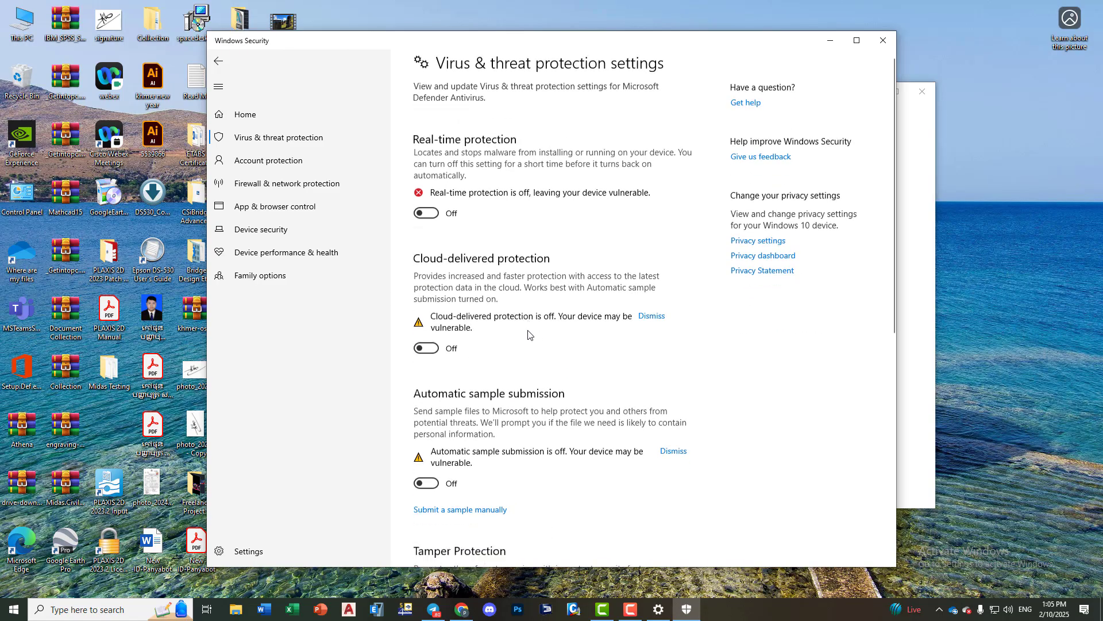
pyautogui.scroll(5, 528, 334)
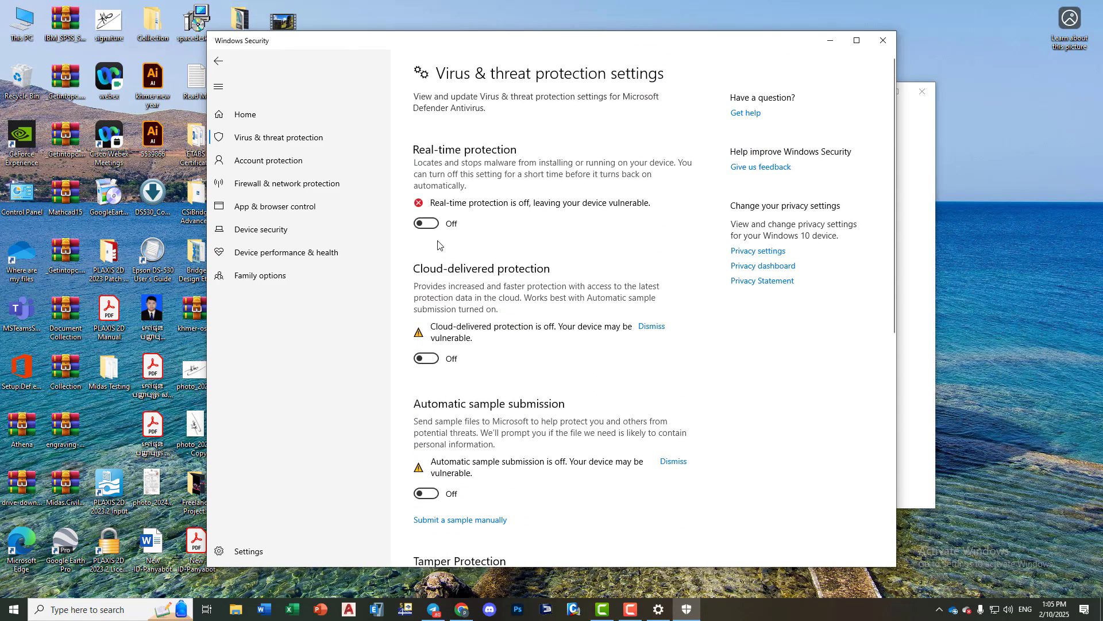
pyautogui.scroll(-5, 448, 414)
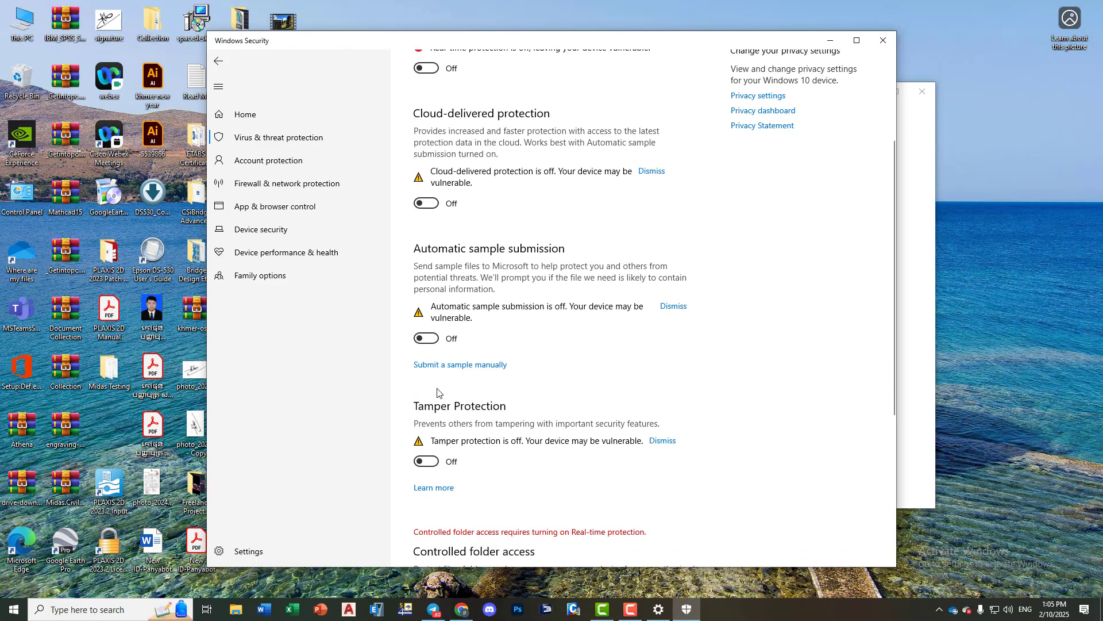
pyautogui.scroll(-1, 438, 410)
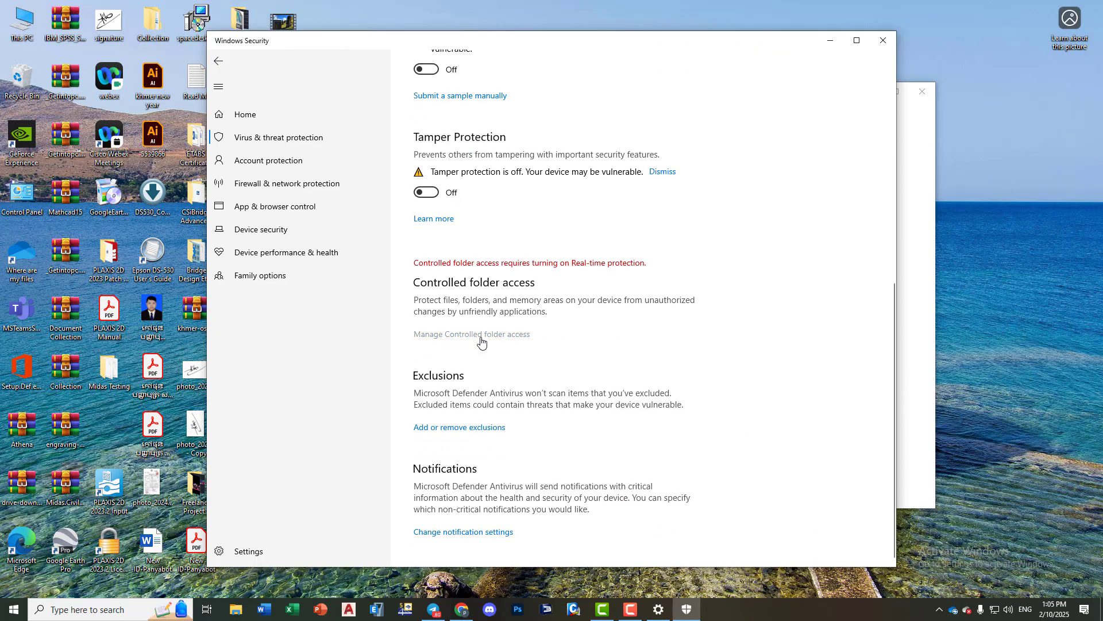
pyautogui.click(460, 332)
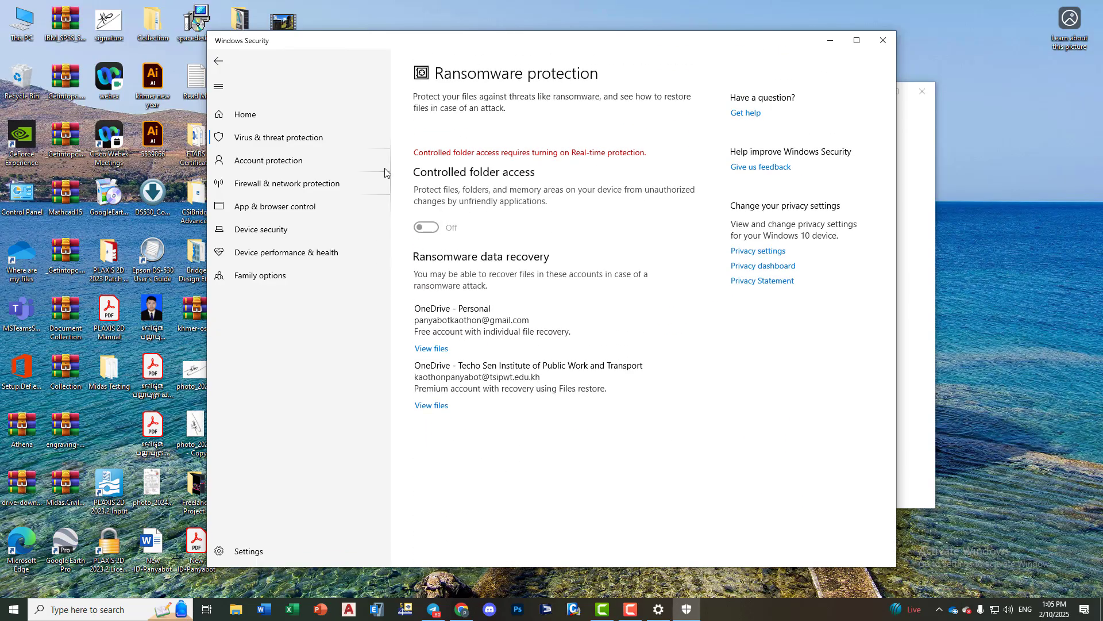
pyautogui.click(219, 61)
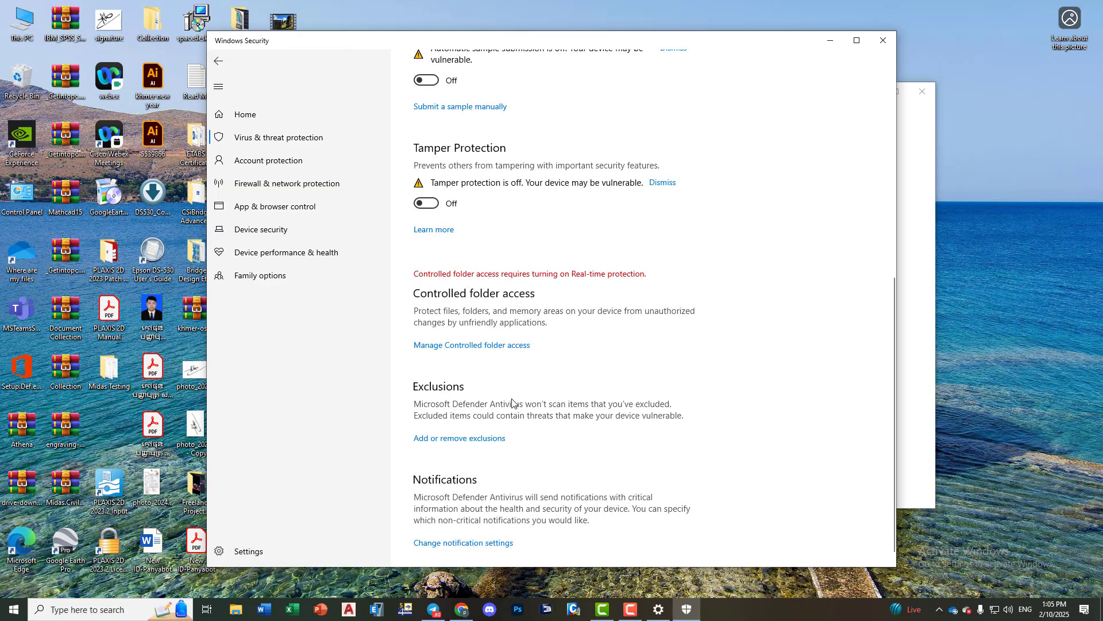
# - Check the firewall state of the domain, private and public networks, and close Windows Security and Settings
pyautogui.click(255, 189)
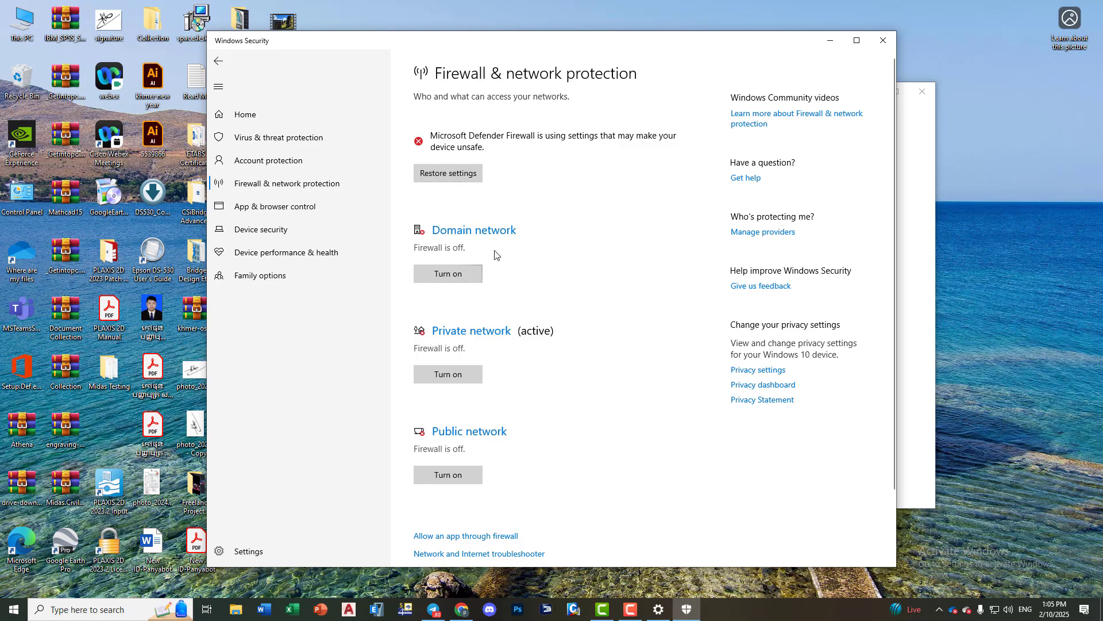
pyautogui.scroll(-2, 496, 255)
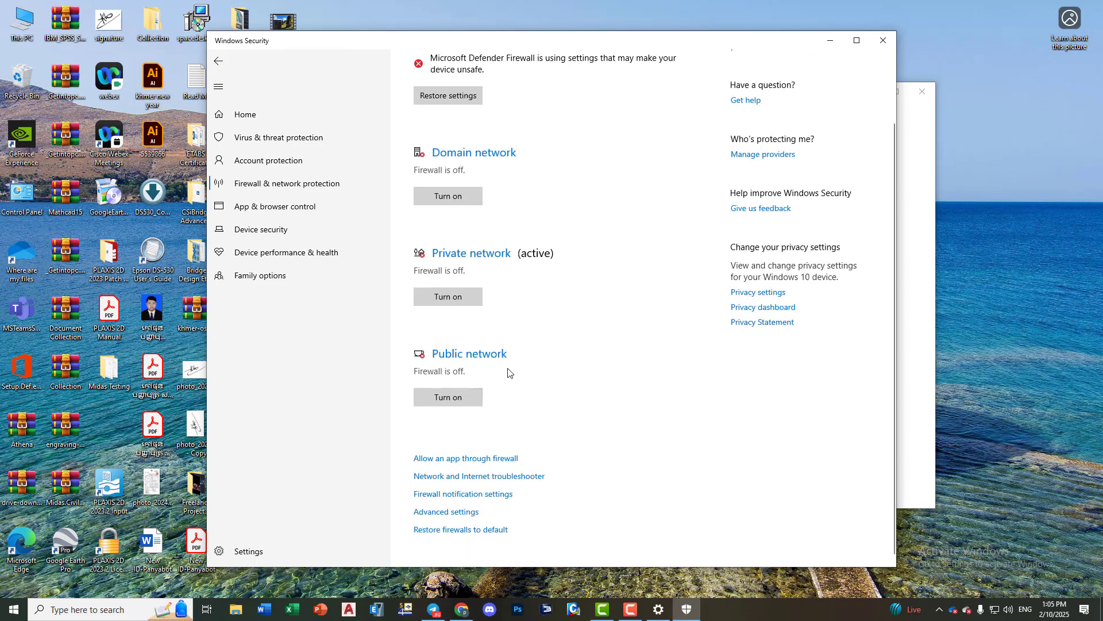
pyautogui.click(882, 41)
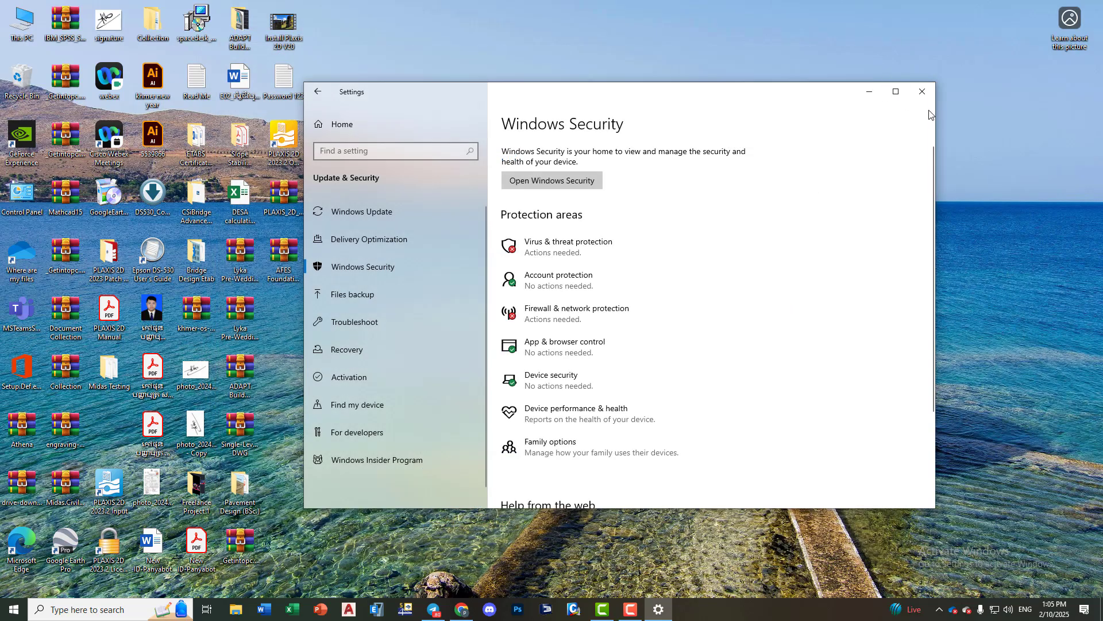
pyautogui.click(922, 91)
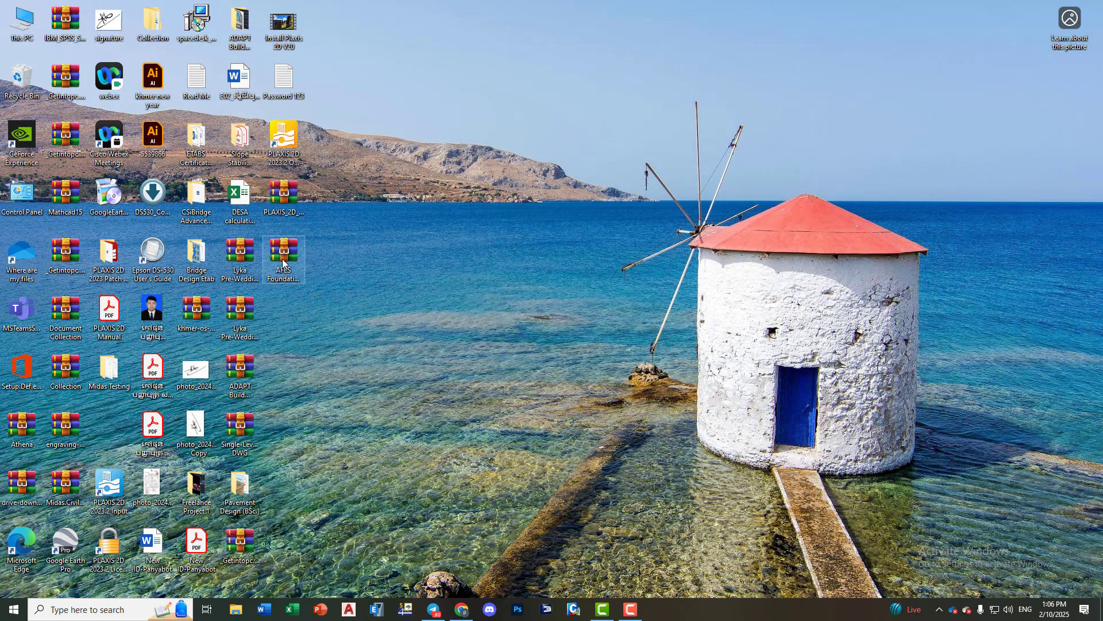
# - Extract the AFES Foundation Design 3 archive directly onto the desktop
pyautogui.rightClick(287, 256)
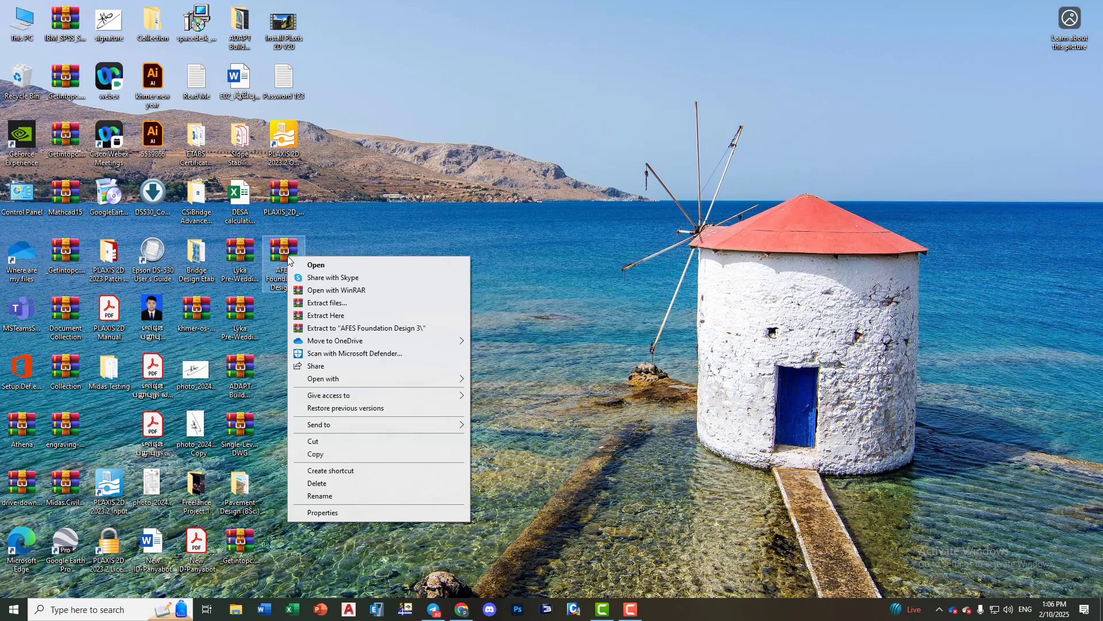
pyautogui.click(343, 316)
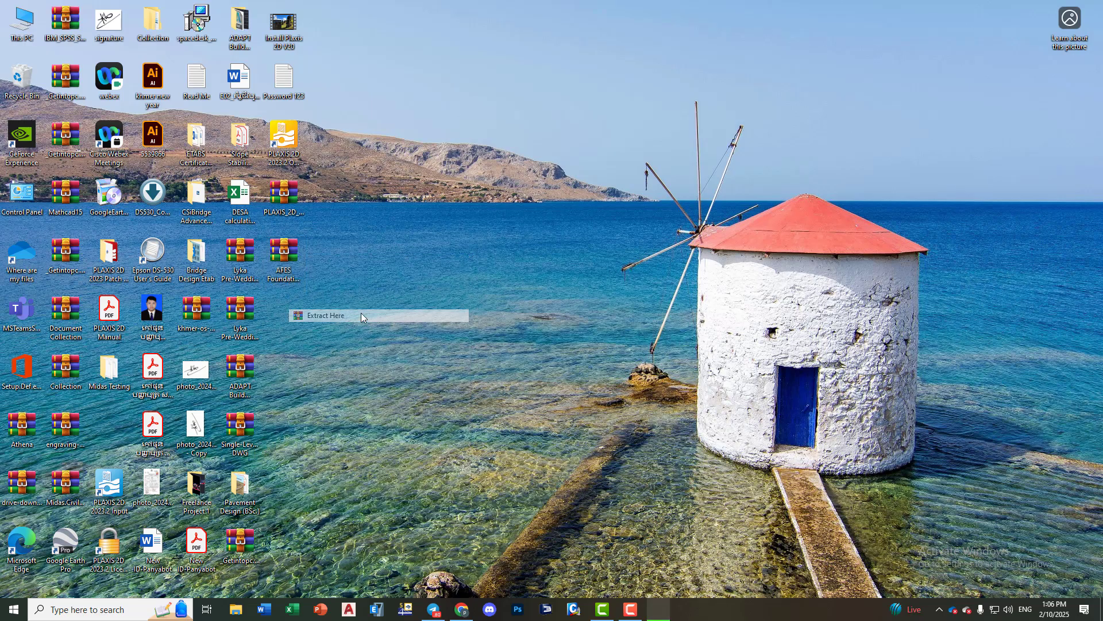
pyautogui.moveTo(92, 434); pyautogui.dragTo(284, 317)
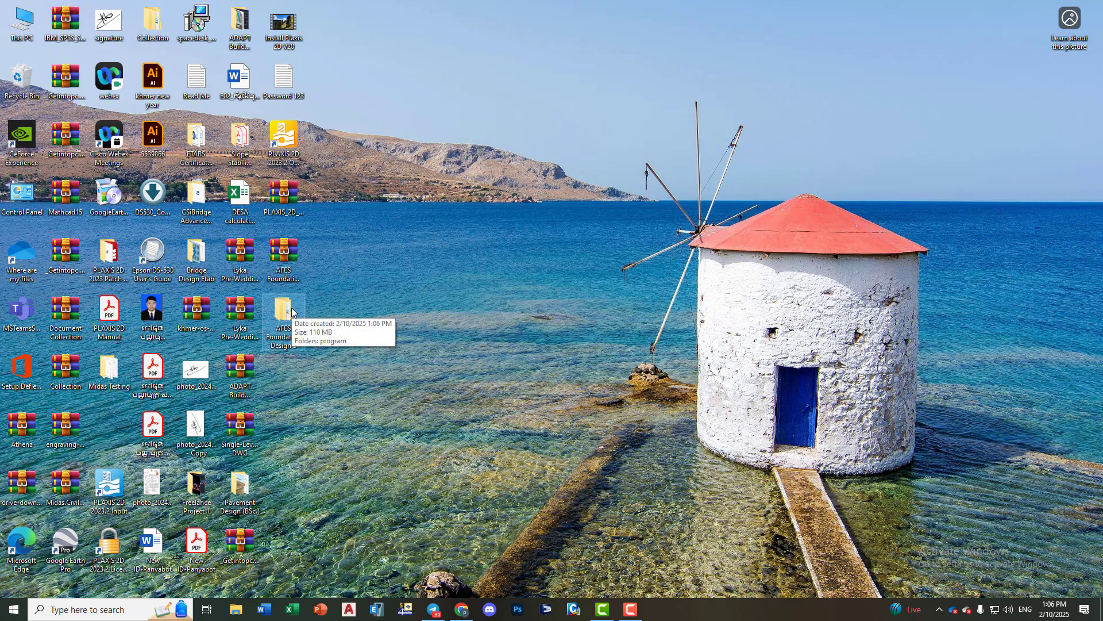
# - Run AfesSetup_09_0727 as administrator from the program\Install subfolder of the extracted AFES Foundation Design 3 folder
pyautogui.doubleClick(291, 308)
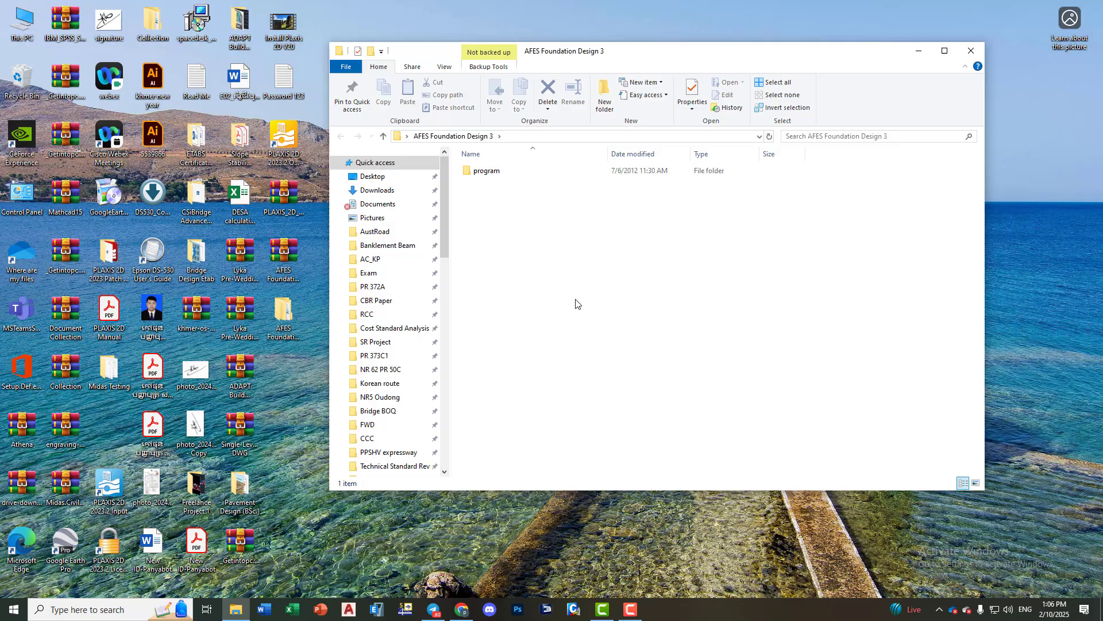
pyautogui.doubleClick(505, 171)
pyautogui.doubleClick(523, 186)
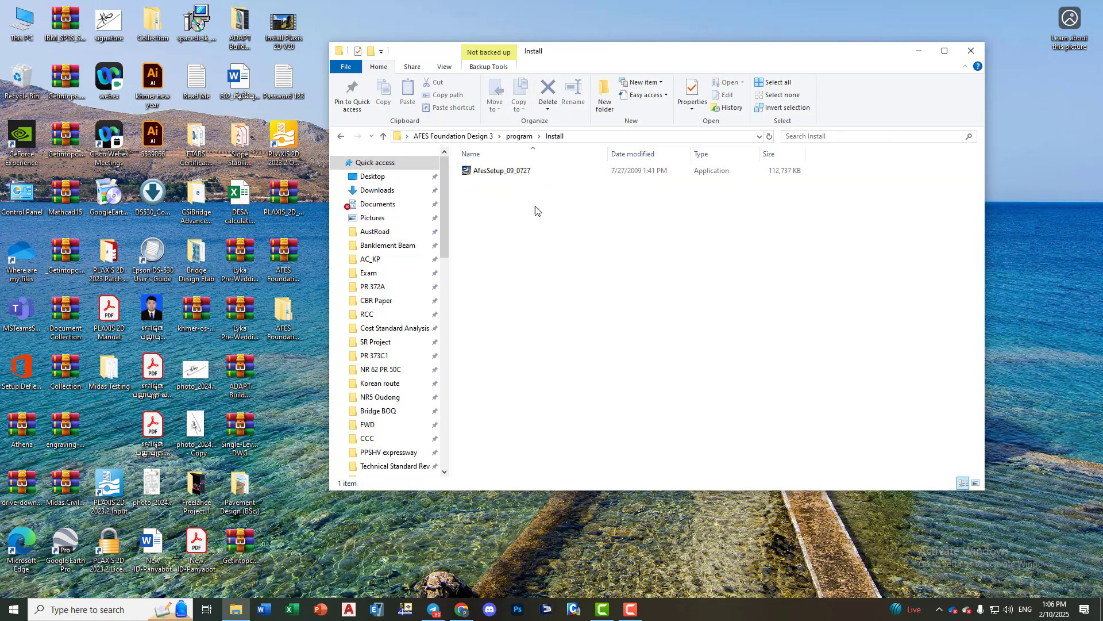
pyautogui.click(524, 171)
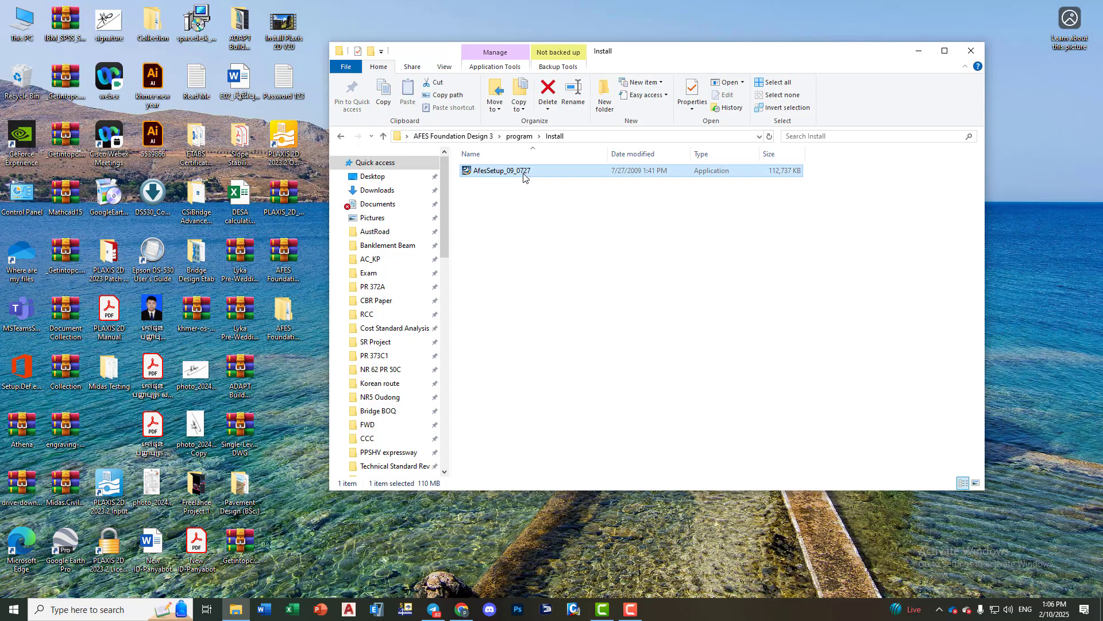
pyautogui.rightClick(524, 172)
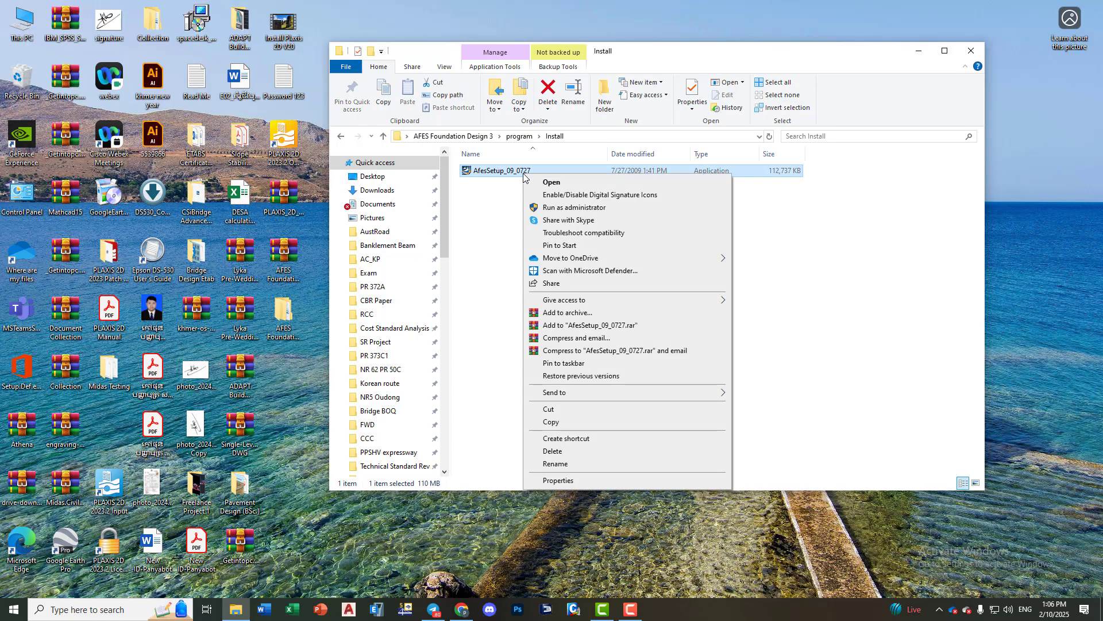
pyautogui.click(573, 208)
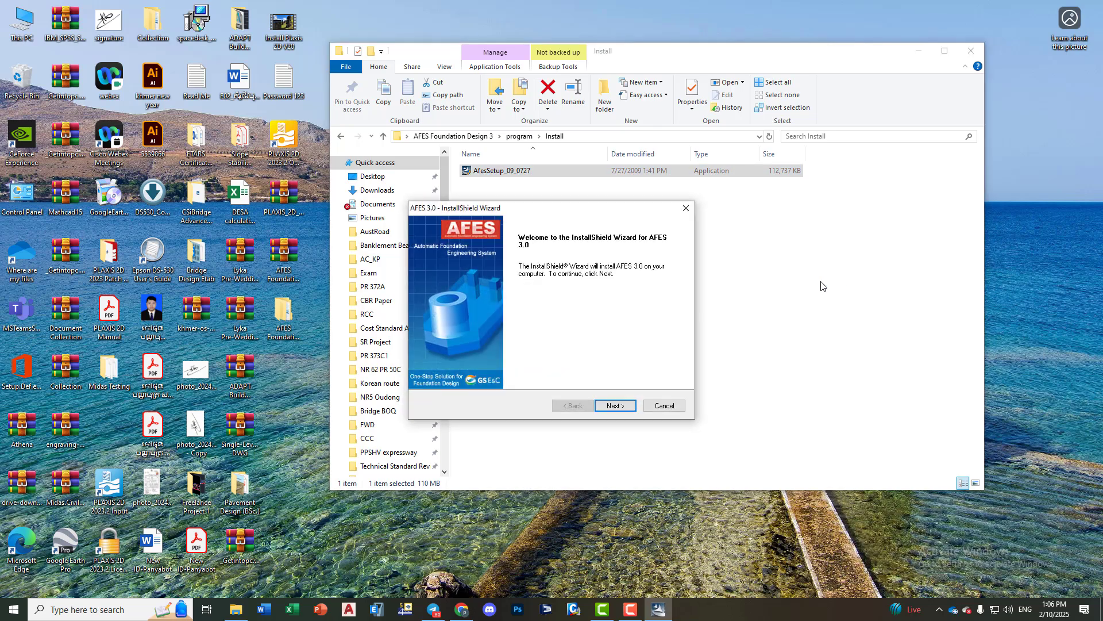
# - Accept the license agreement, keep the default destination folder and start the AFES 3.0 installation
pyautogui.click(615, 405)
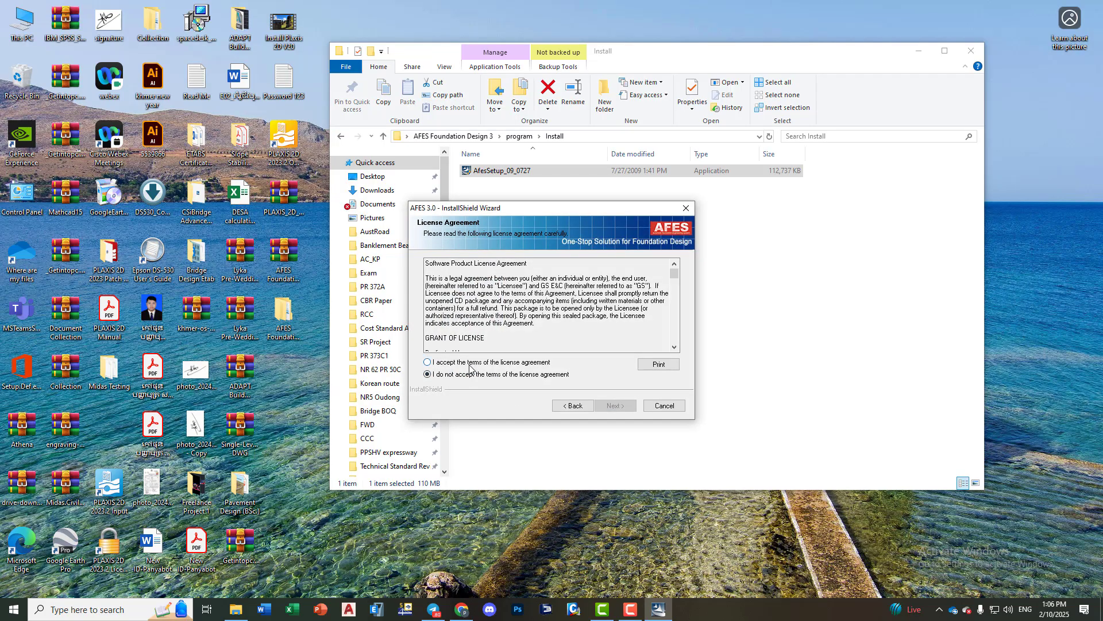
pyautogui.click(469, 364)
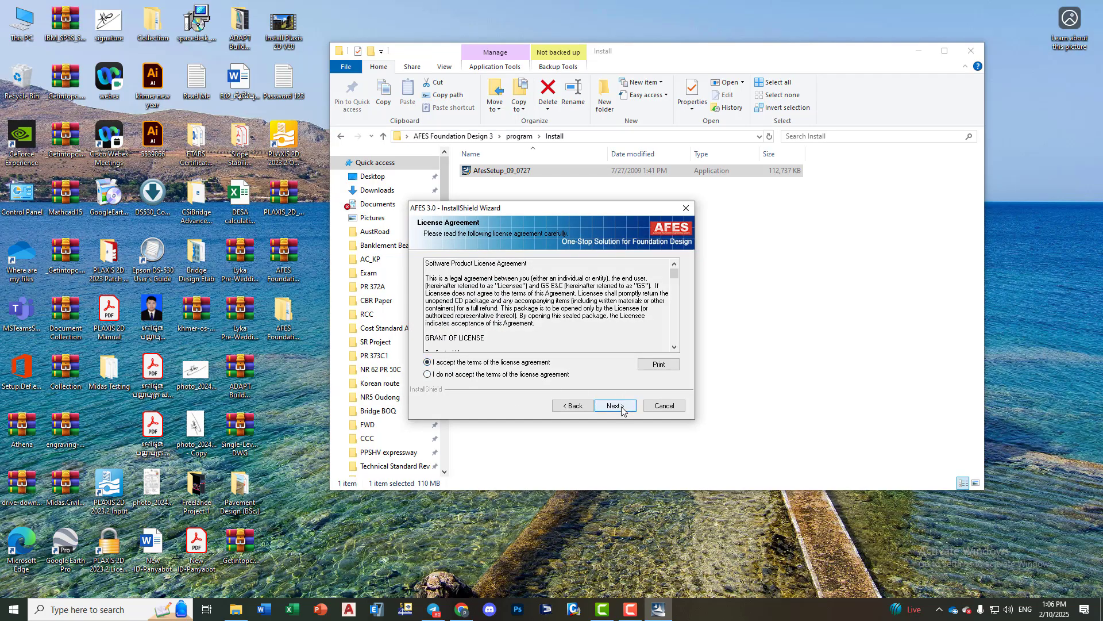
pyautogui.click(621, 409)
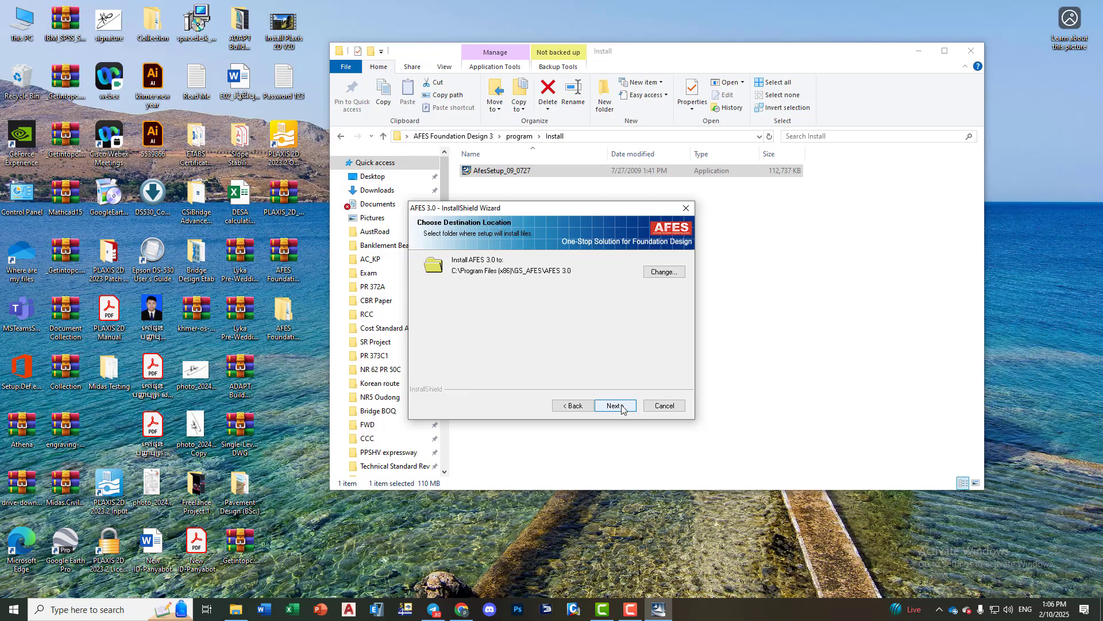
pyautogui.click(620, 406)
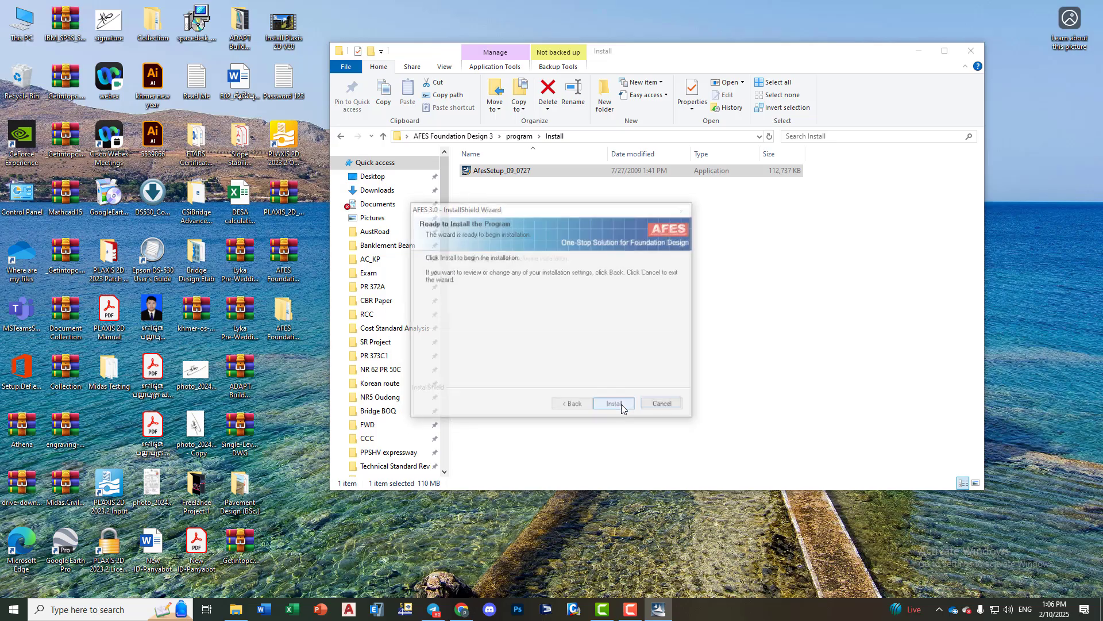
pyautogui.click(616, 406)
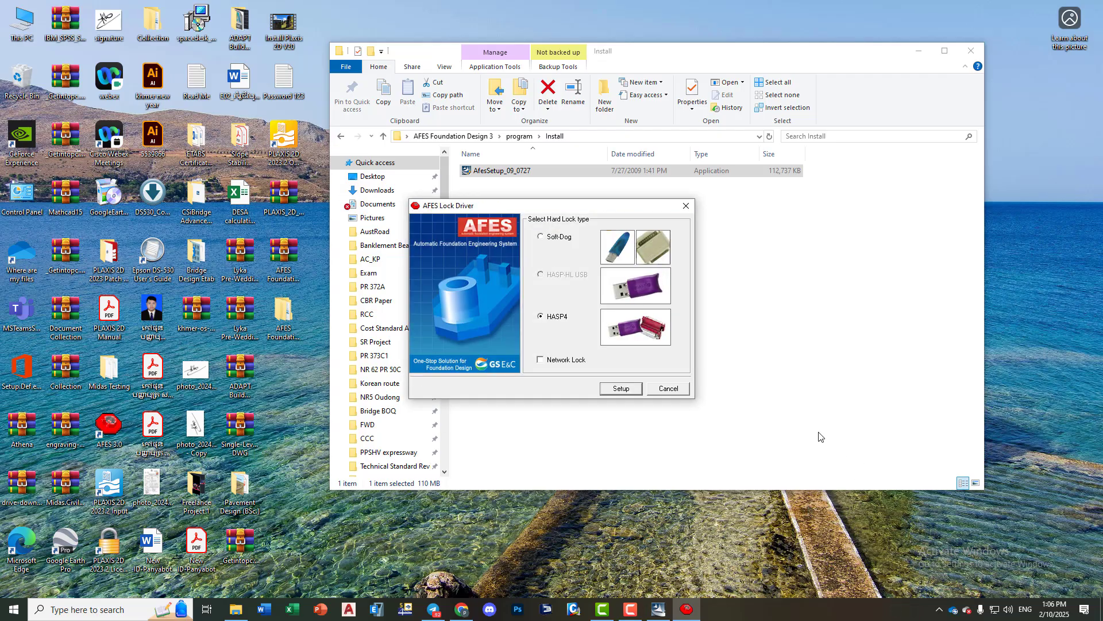
# - Install the AFES lock driver with the HASP4 hard lock type and finish both setup wizards
pyautogui.click(627, 389)
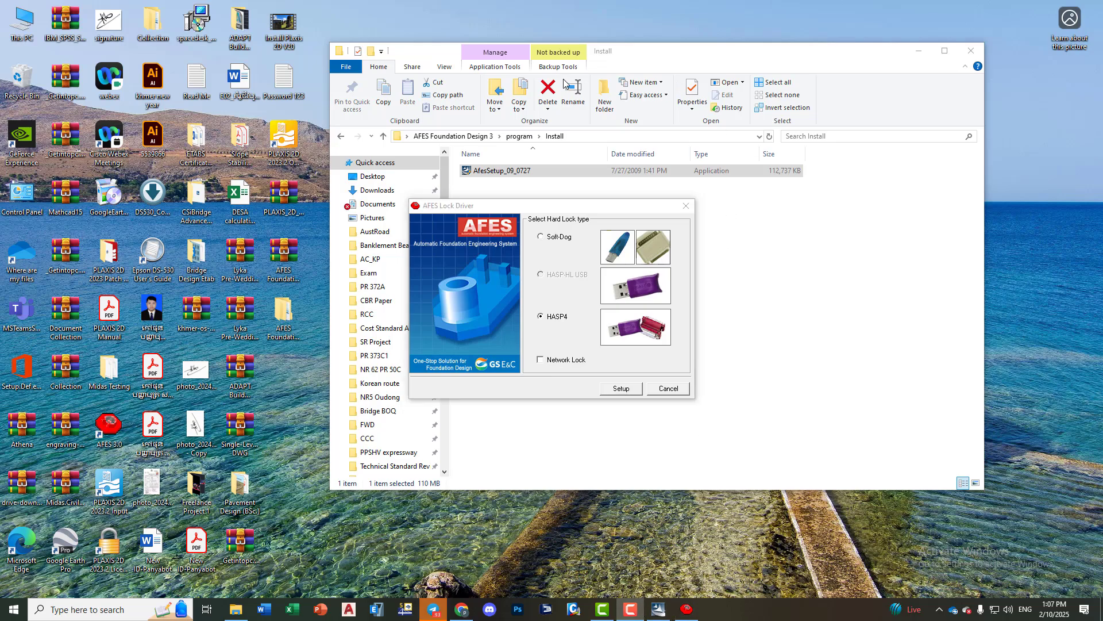
pyautogui.click(623, 389)
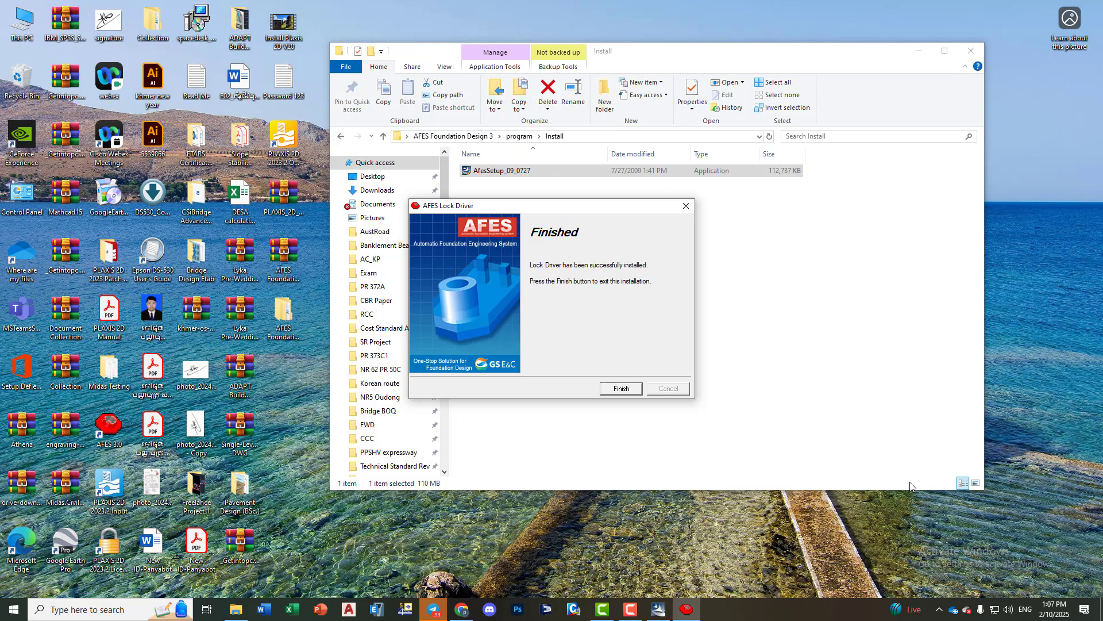
pyautogui.click(625, 390)
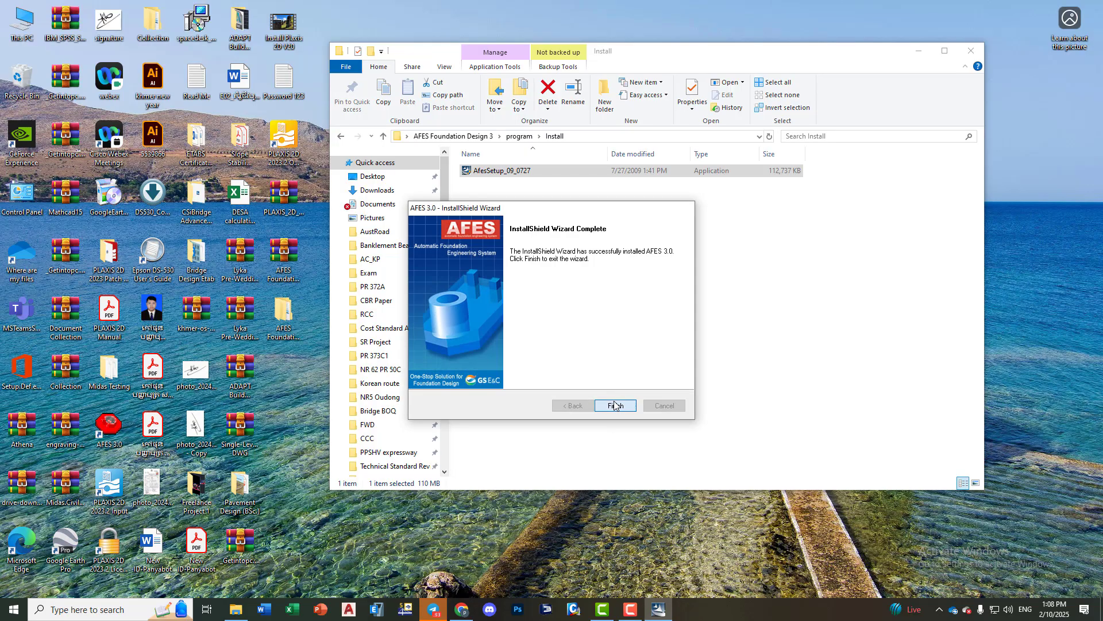
pyautogui.click(615, 406)
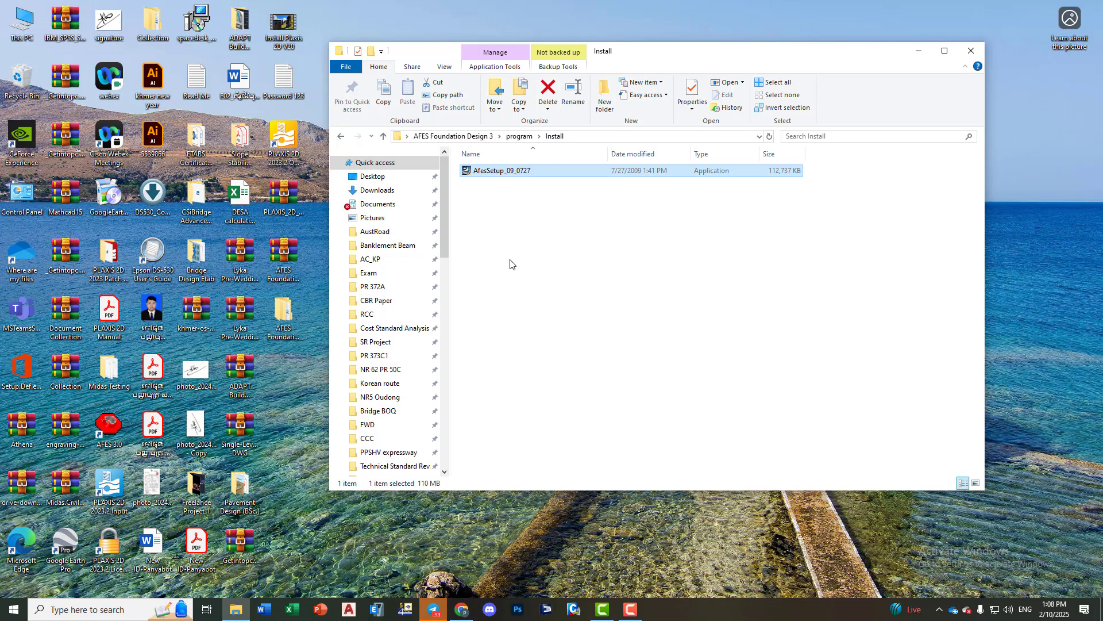
# - Open the Crack subfolder of the program folder and read the install text file for its copy instructions
pyautogui.click(341, 136)
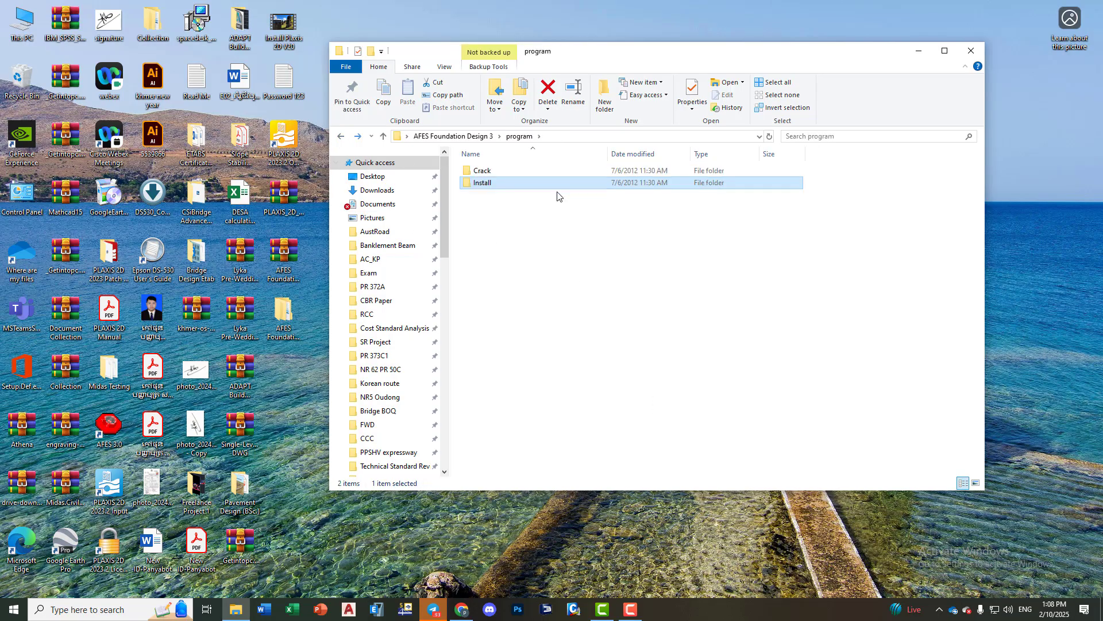
pyautogui.doubleClick(499, 172)
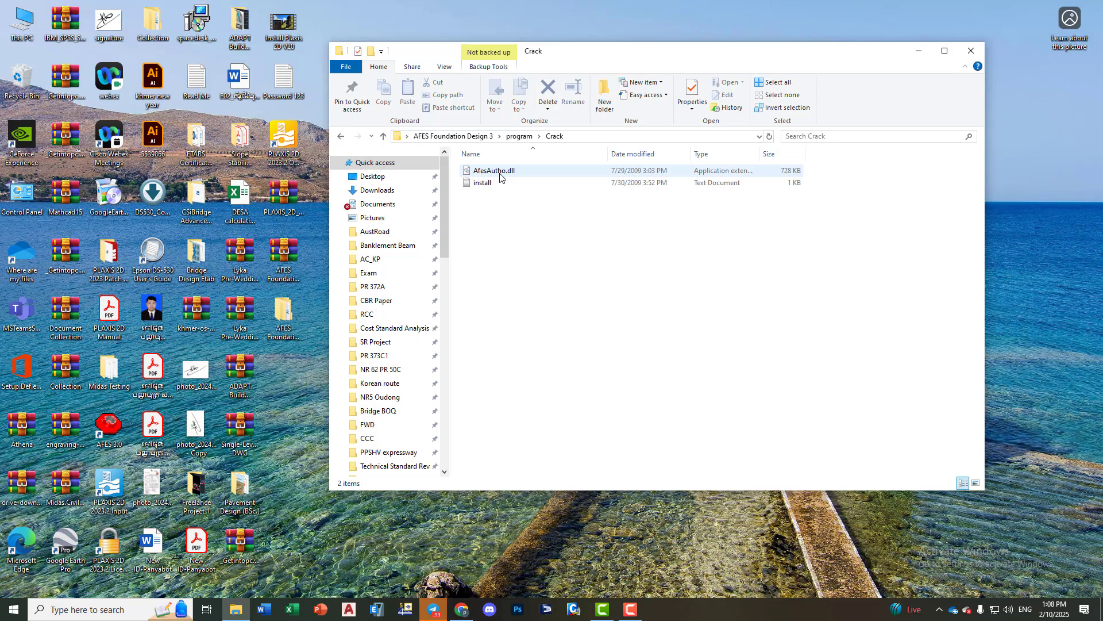
pyautogui.doubleClick(505, 182)
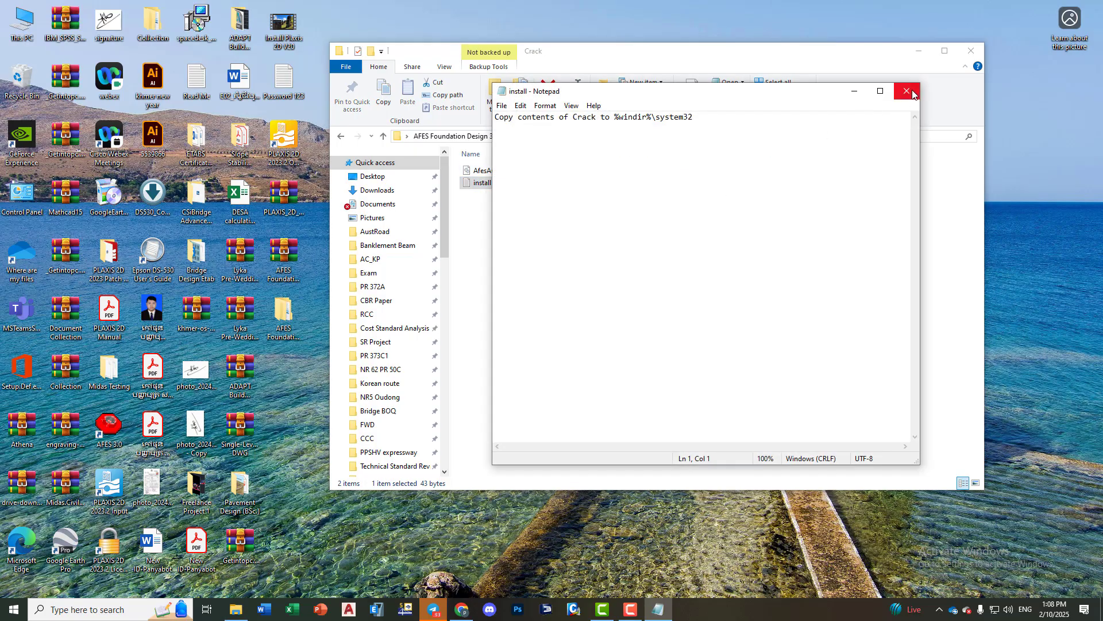
pyautogui.click(907, 91)
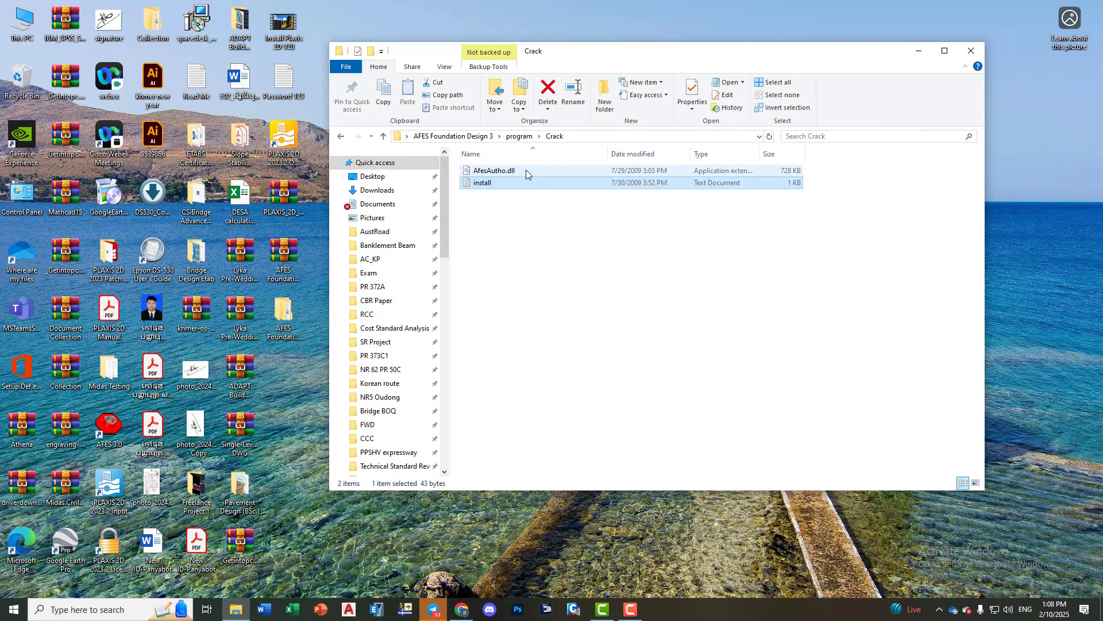
pyautogui.click(526, 171)
pyautogui.moveTo(534, 210); pyautogui.dragTo(493, 176)
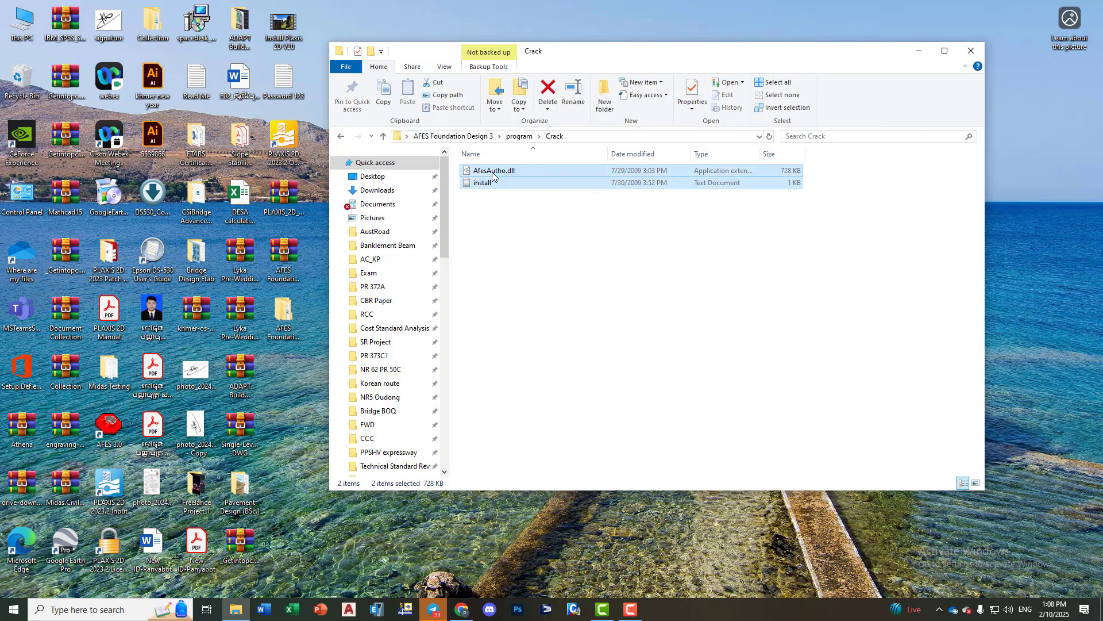
pyautogui.click(631, 608)
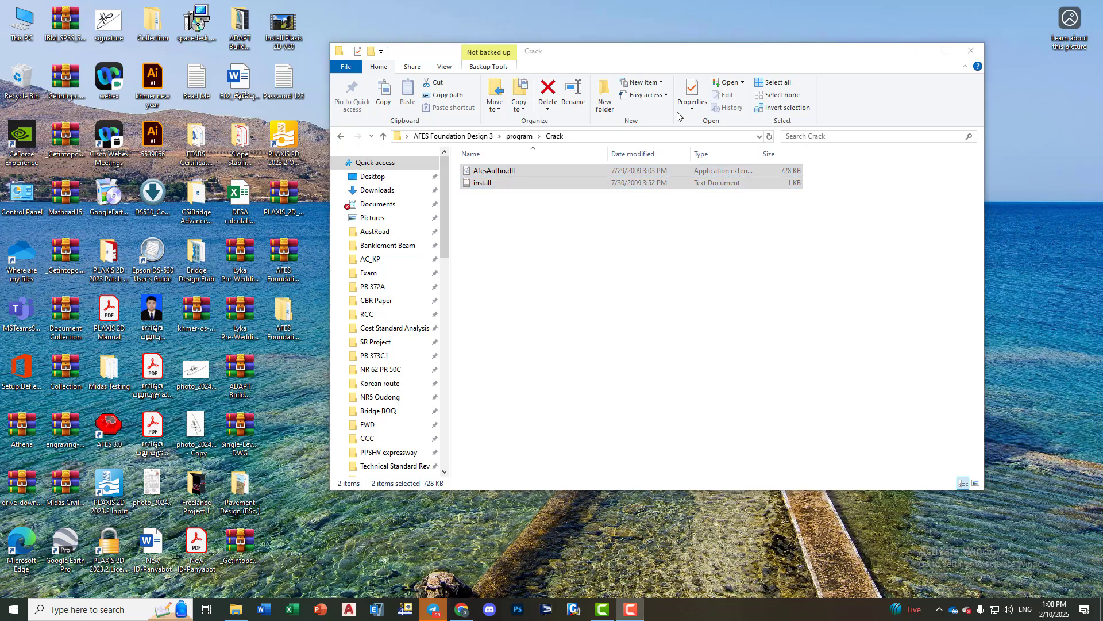
pyautogui.click(590, 91)
pyautogui.click(578, 224)
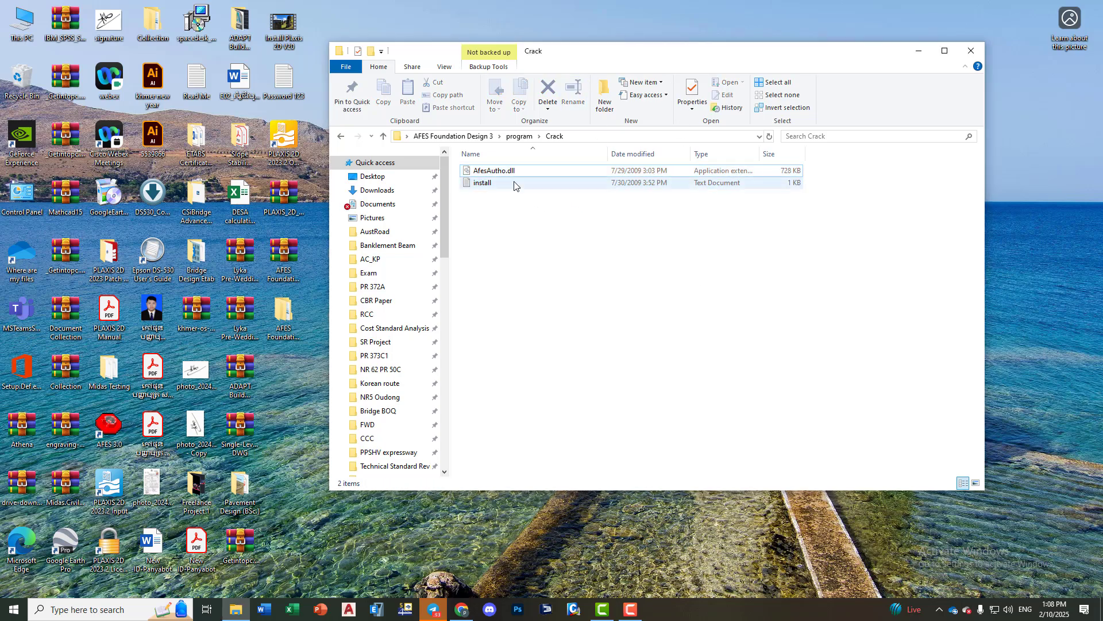
# - Copy AfesAutho.dll from the Crack folder and move the AFES 3.0 desktop shortcut beneath the extracted AFES Foundation folder
pyautogui.rightClick(505, 172)
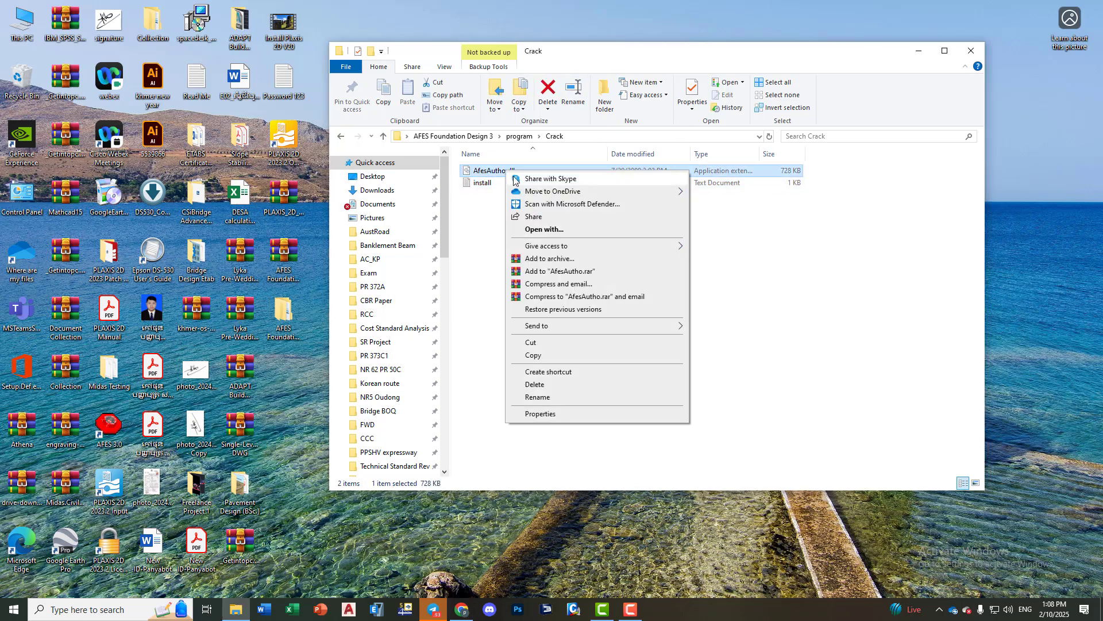
pyautogui.click(585, 356)
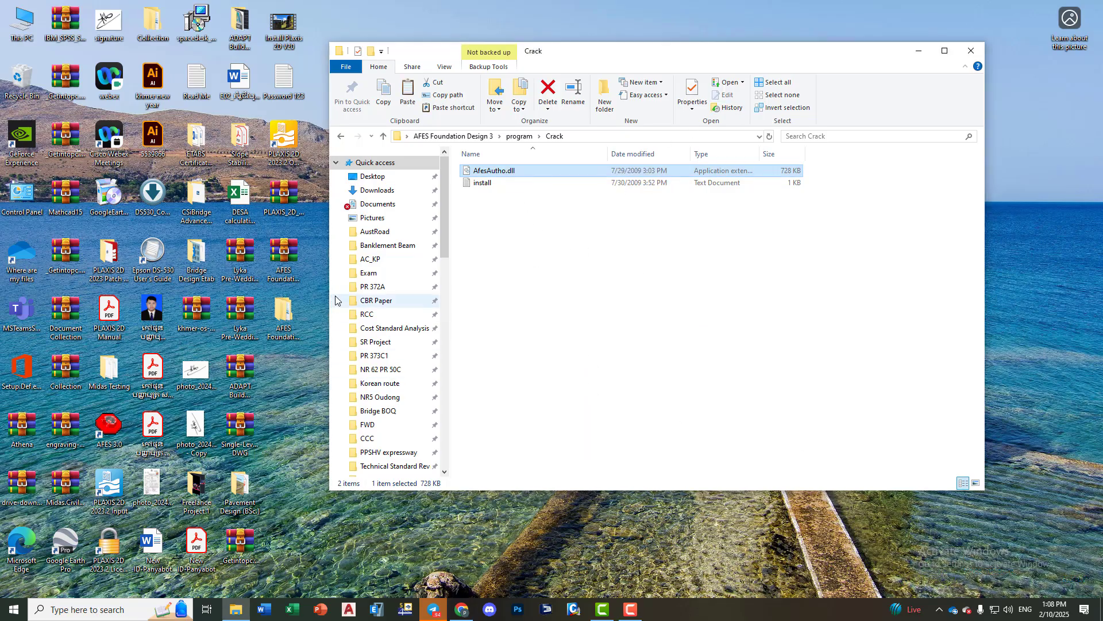
pyautogui.moveTo(726, 55); pyautogui.dragTo(835, 69)
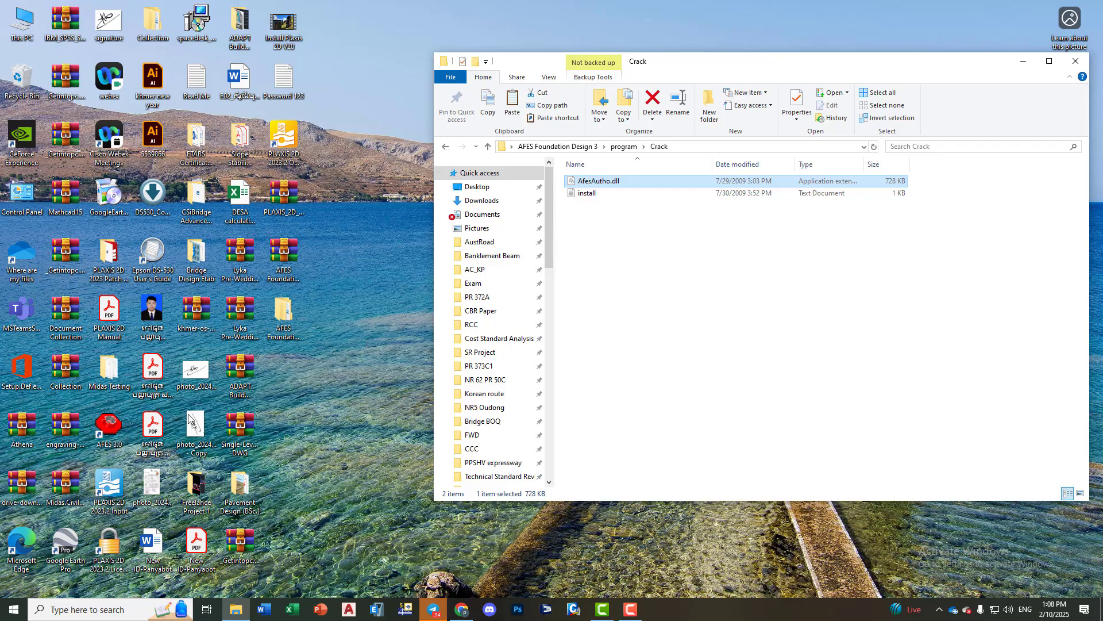
pyautogui.moveTo(93, 437); pyautogui.dragTo(284, 373)
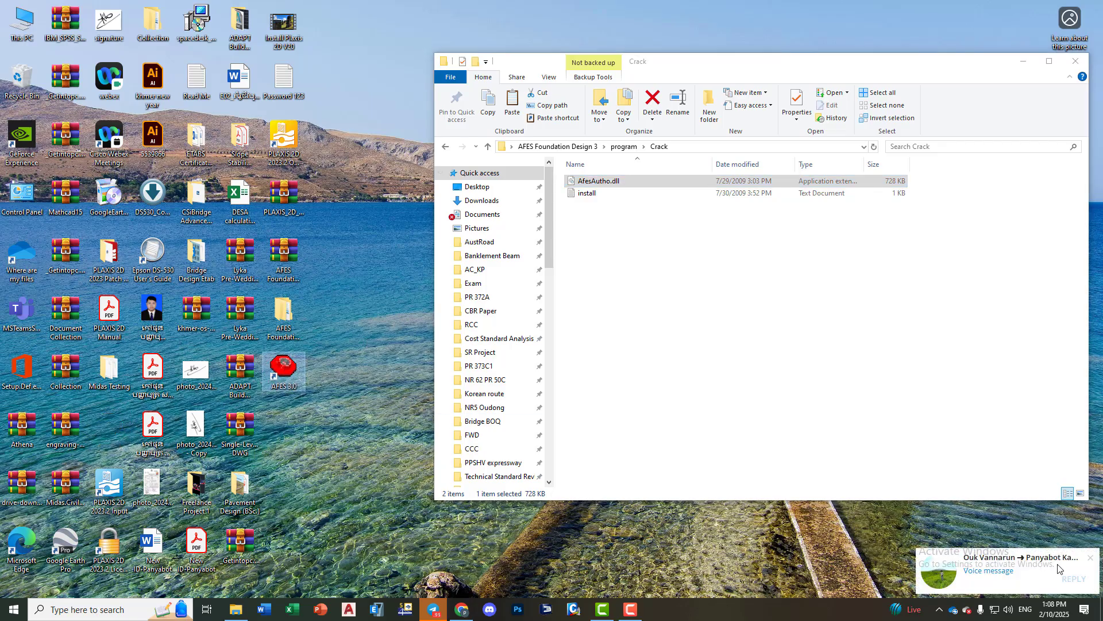
# - Open the file location of the AFES 3.0 shortcut and paste AfesAutho.dll there, granting administrator permission
pyautogui.rightClick(280, 370)
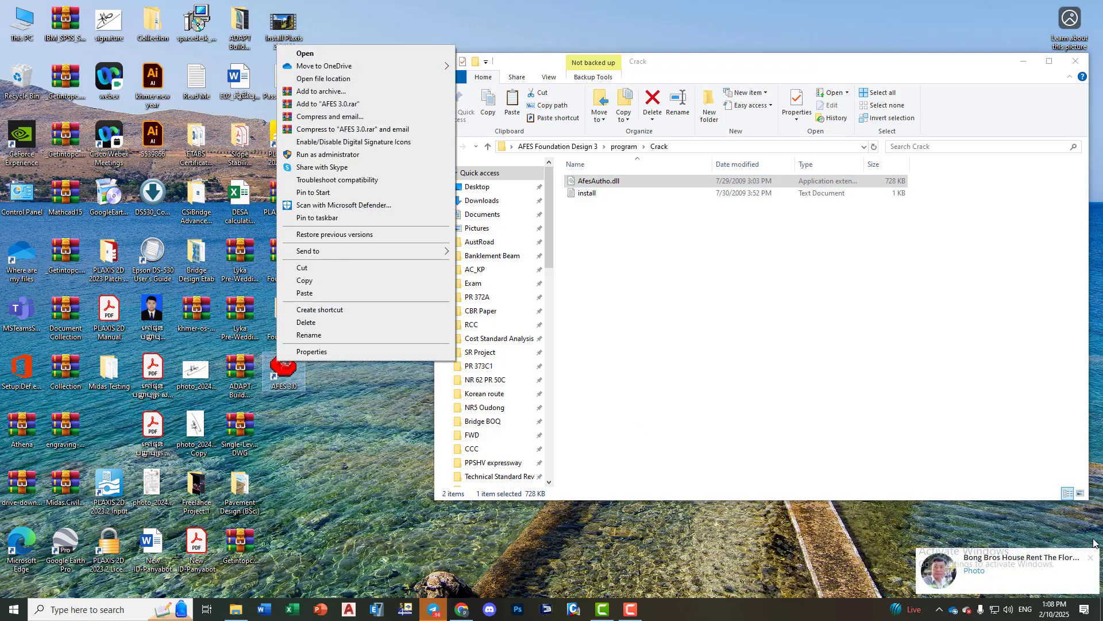
pyautogui.click(318, 221)
pyautogui.rightClick(297, 370)
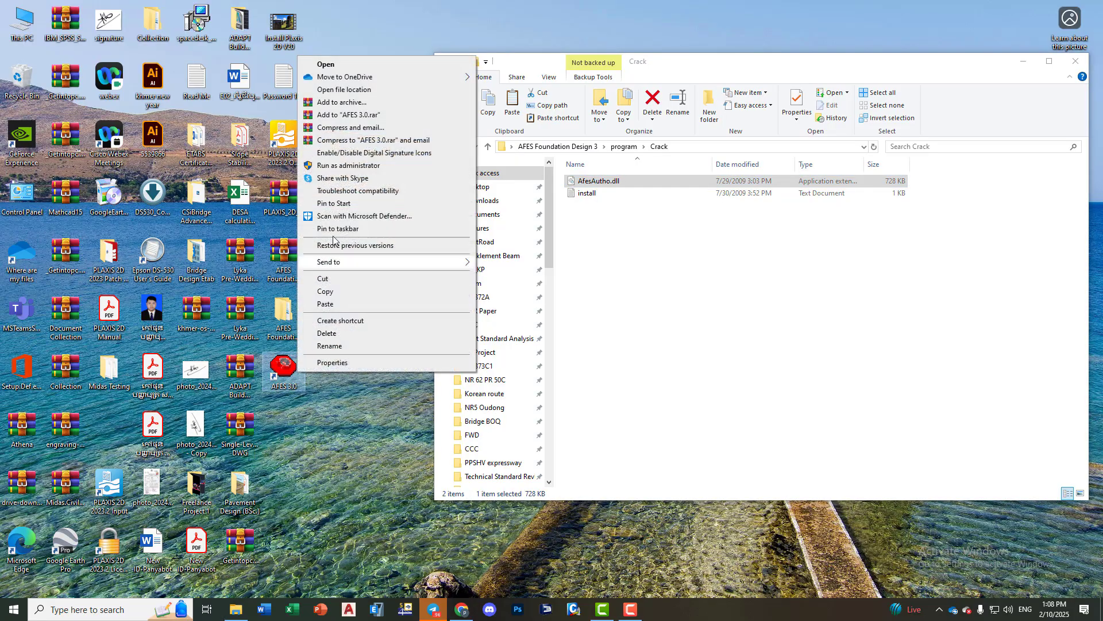
pyautogui.click(353, 91)
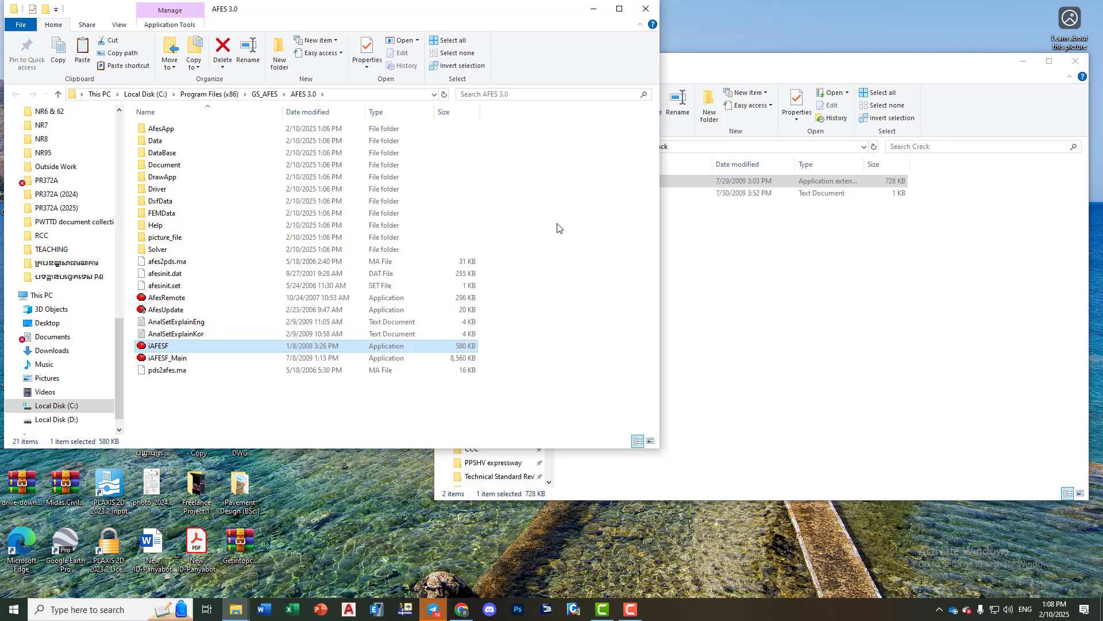
pyautogui.rightClick(554, 190)
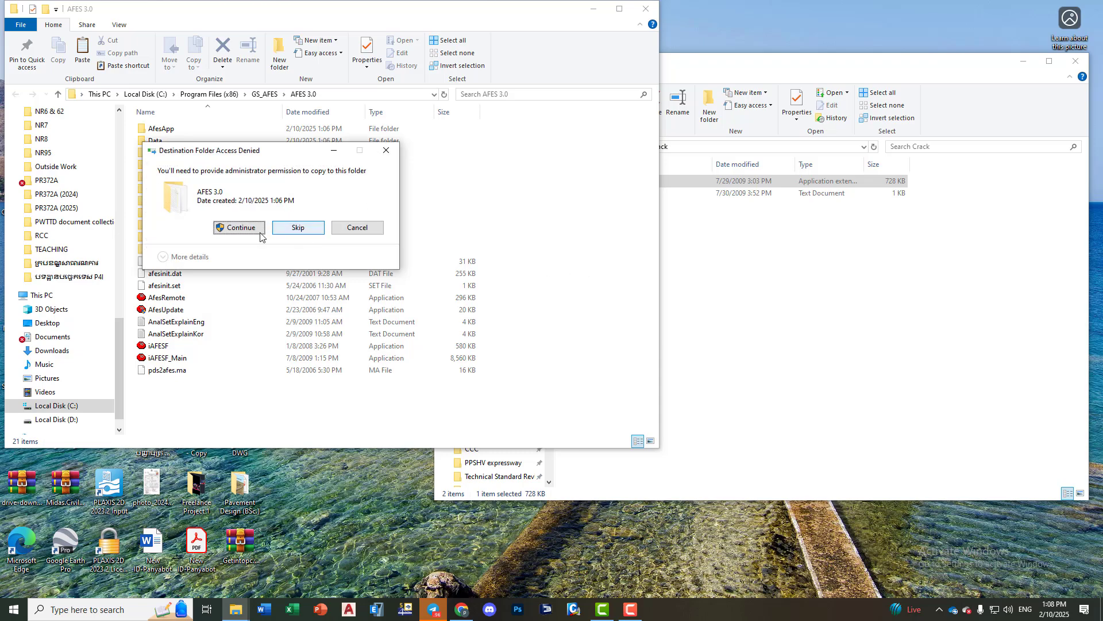
pyautogui.click(233, 229)
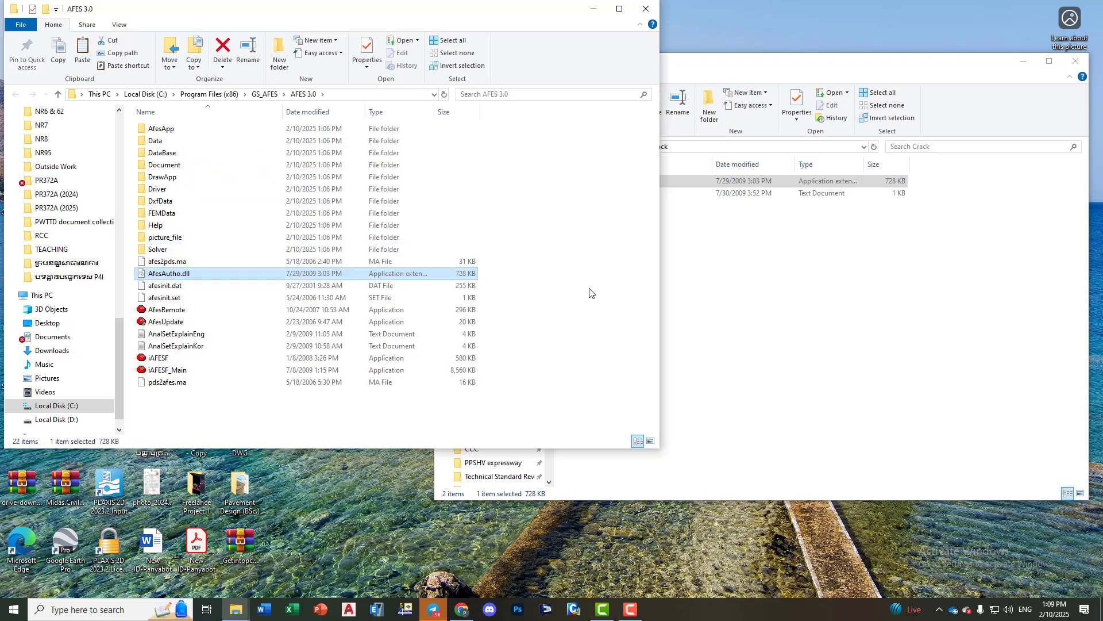
# - Close the AFES 3.0 and Crack folder windows and refresh the desktop
pyautogui.click(629, 608)
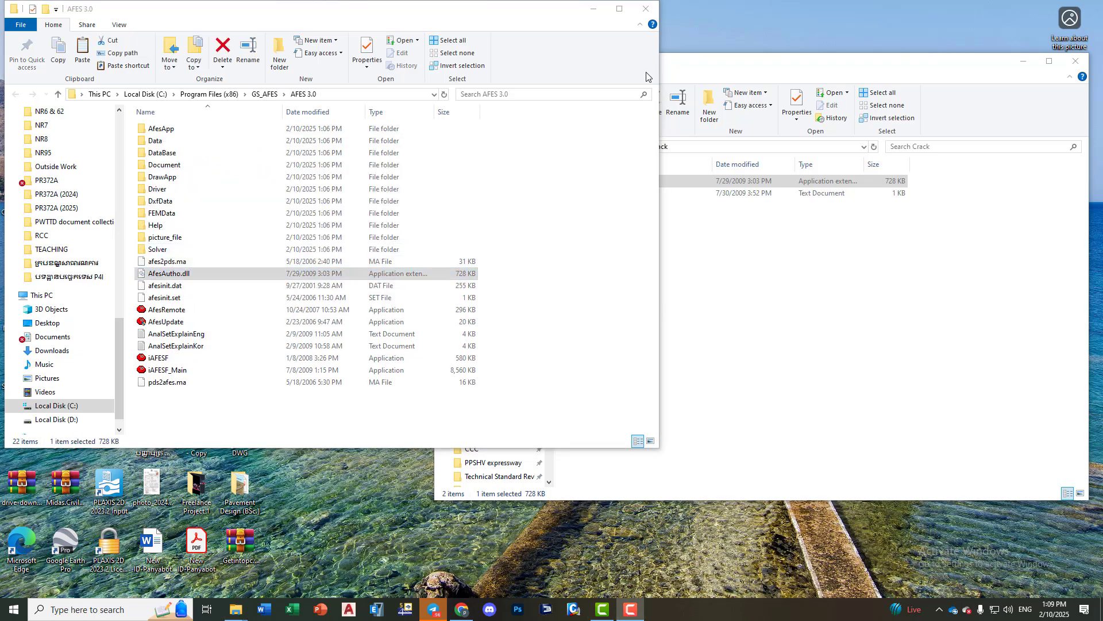
pyautogui.click(581, 85)
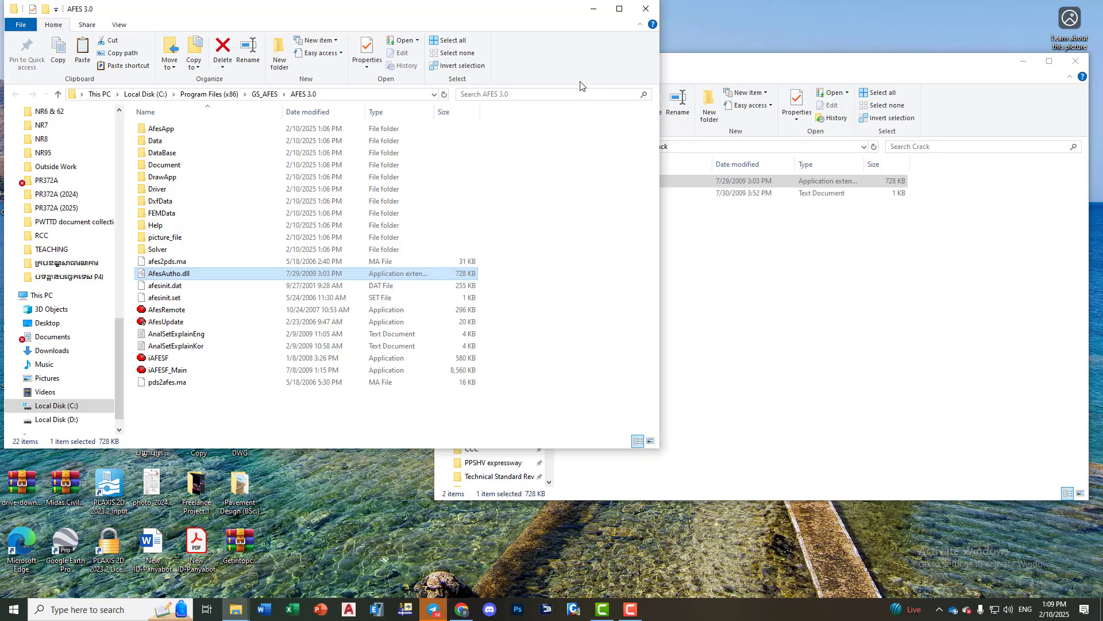
pyautogui.click(645, 9)
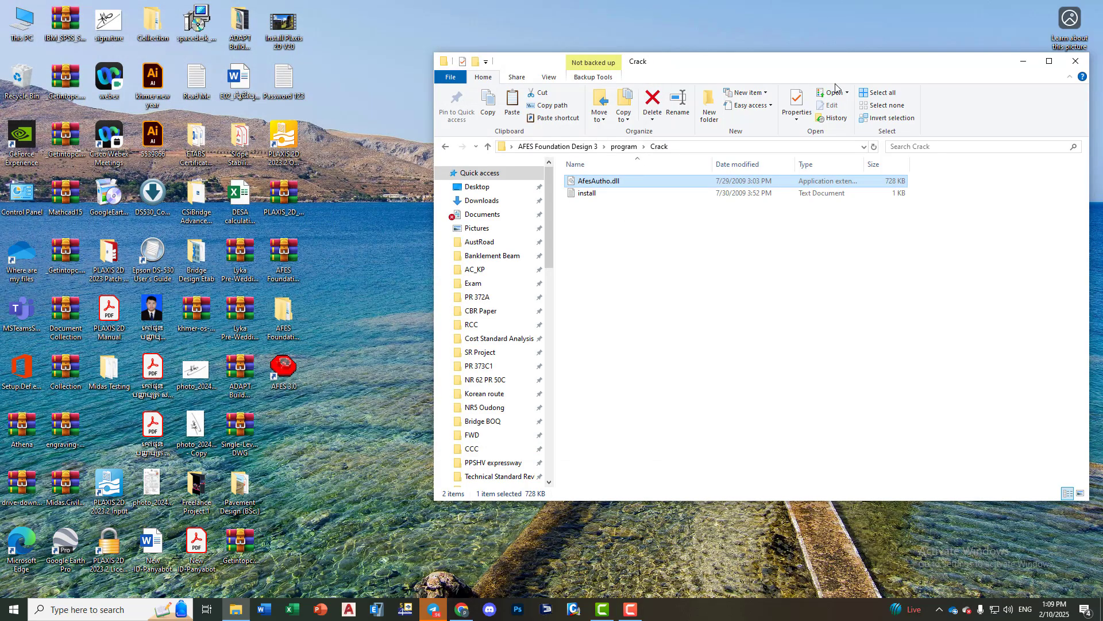
pyautogui.moveTo(1078, 69); pyautogui.dragTo(916, 62)
pyautogui.click(913, 55)
pyautogui.rightClick(614, 66)
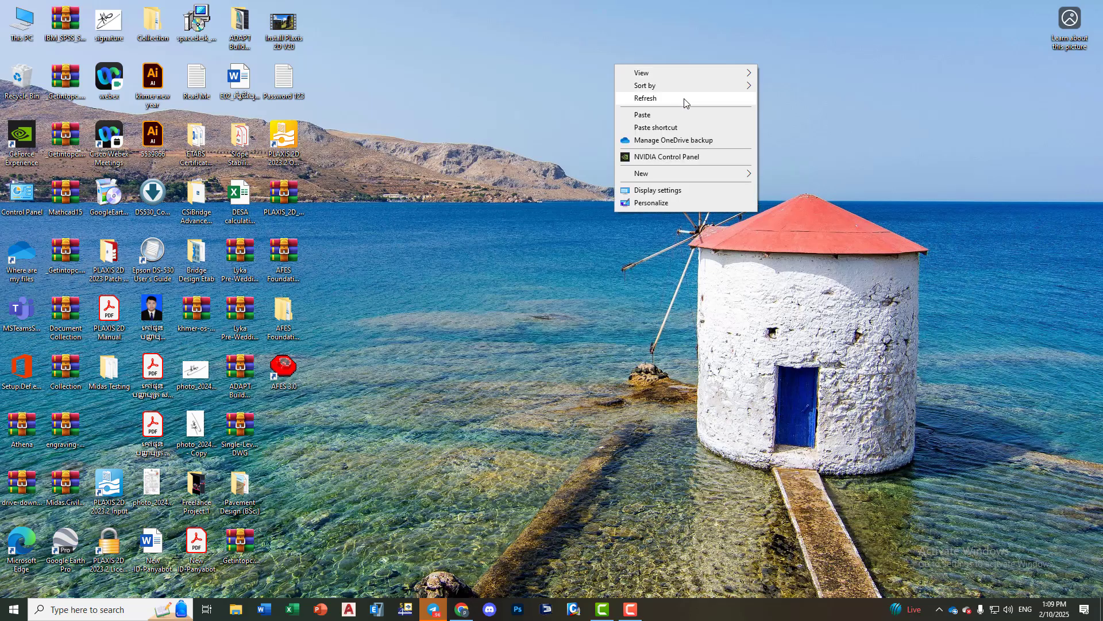
pyautogui.click(684, 99)
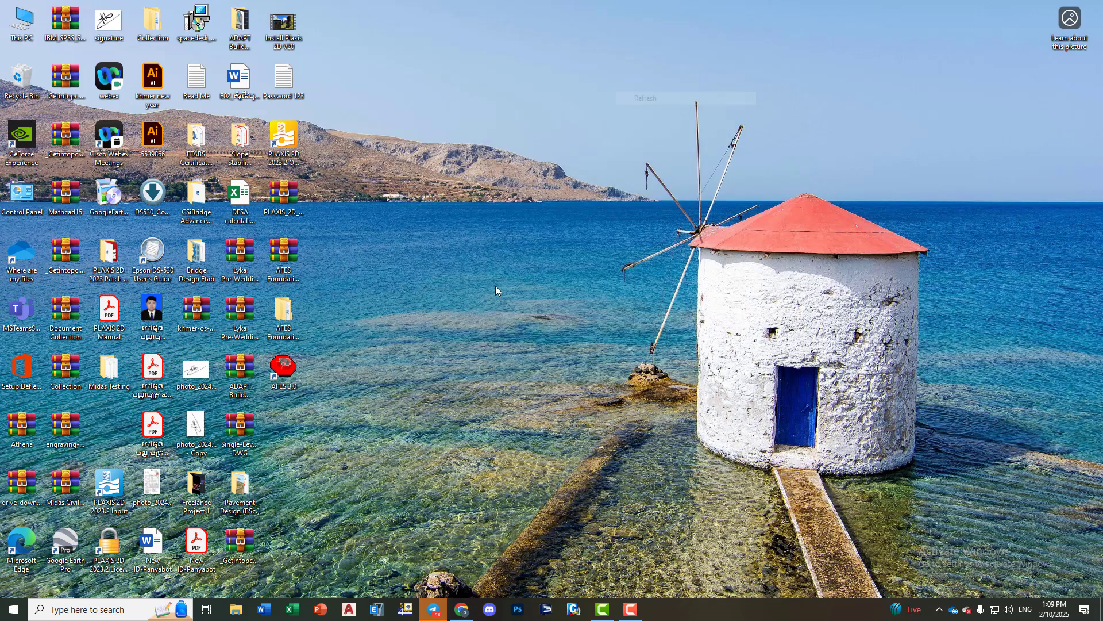
# - Launch AFES 3.0 from its desktop shortcut
pyautogui.doubleClick(296, 372)
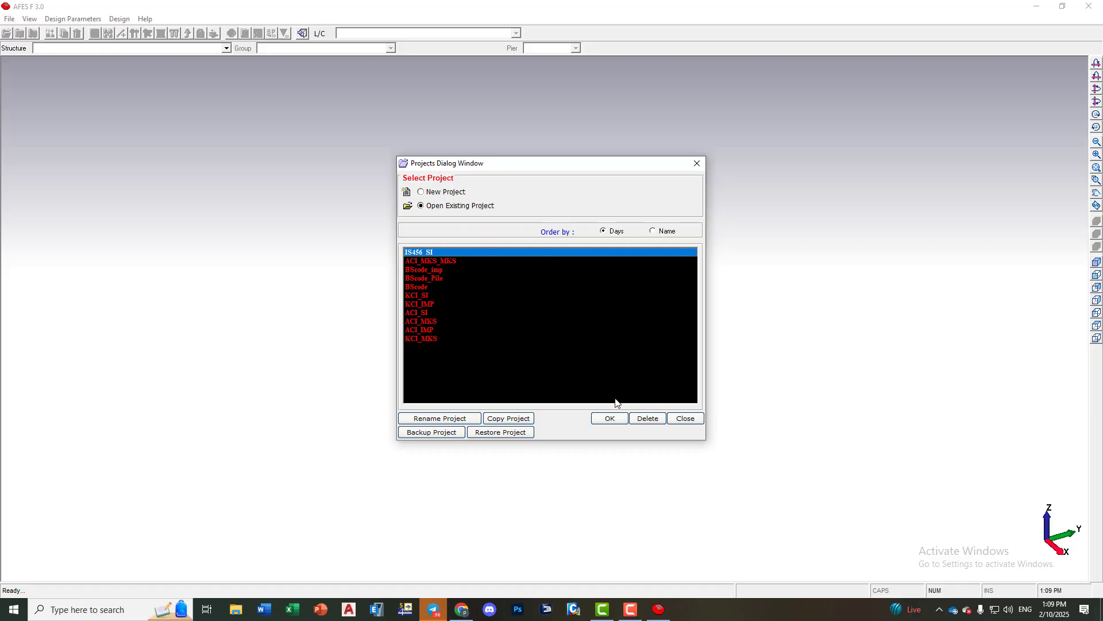
pyautogui.click(631, 609)
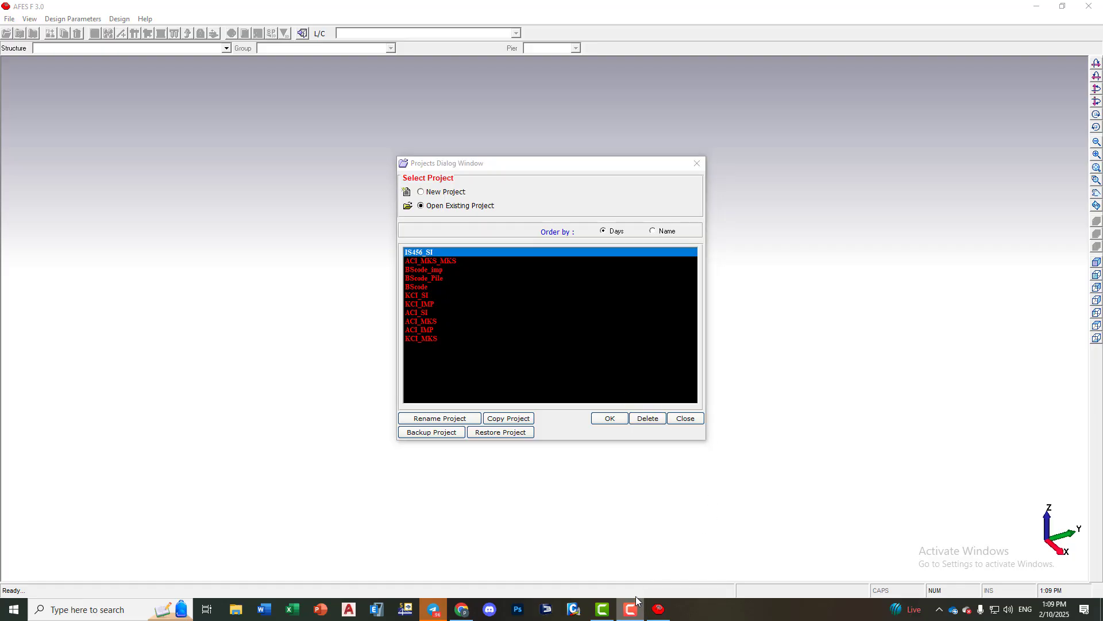